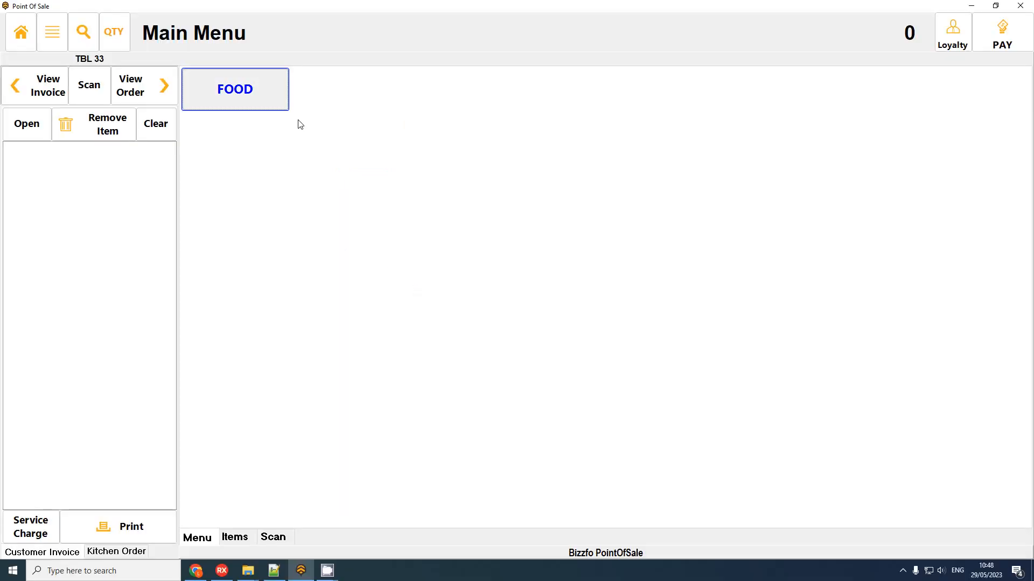
Step: Add a Beef Pie and a Chicken Pie from FOOD to table 33's R29.00 order and bring up payment
click(261, 97)
click(215, 87)
click(278, 86)
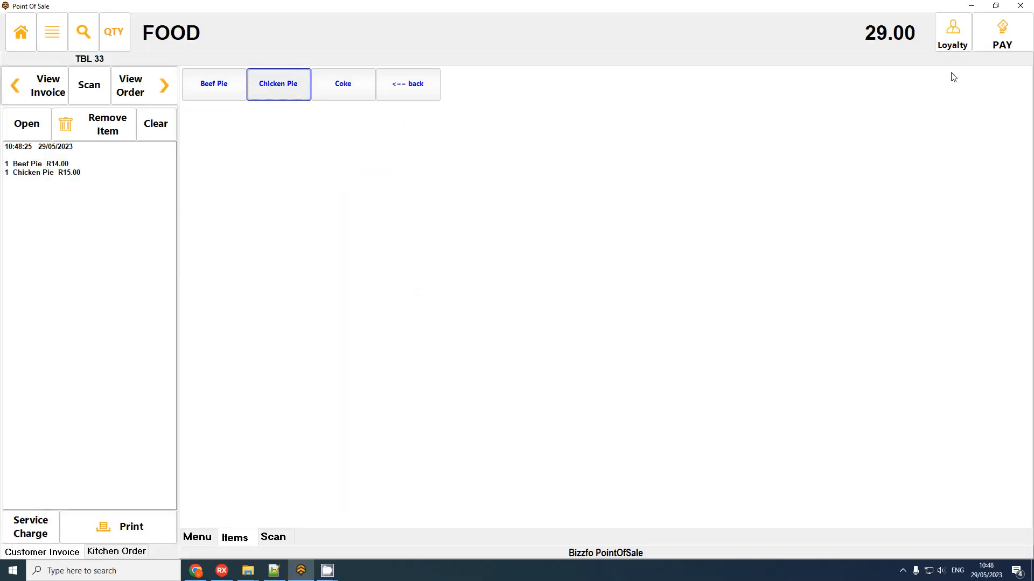
click(1015, 38)
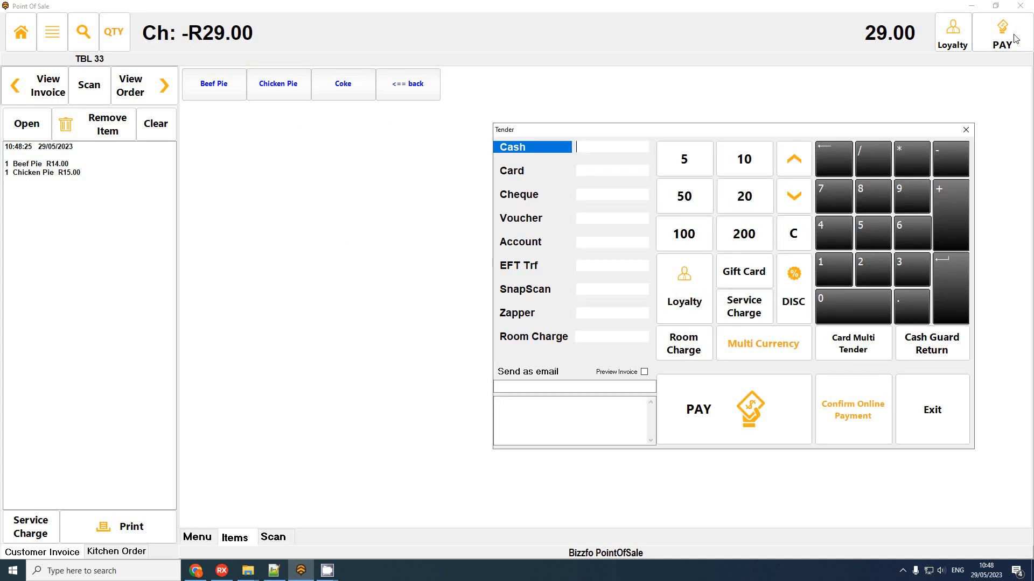
Step: Look through the Card, Cheque, Account, EFT Trf, SnapScan and Zapper tenders, then exit unpaid
drag(633, 138, 452, 140)
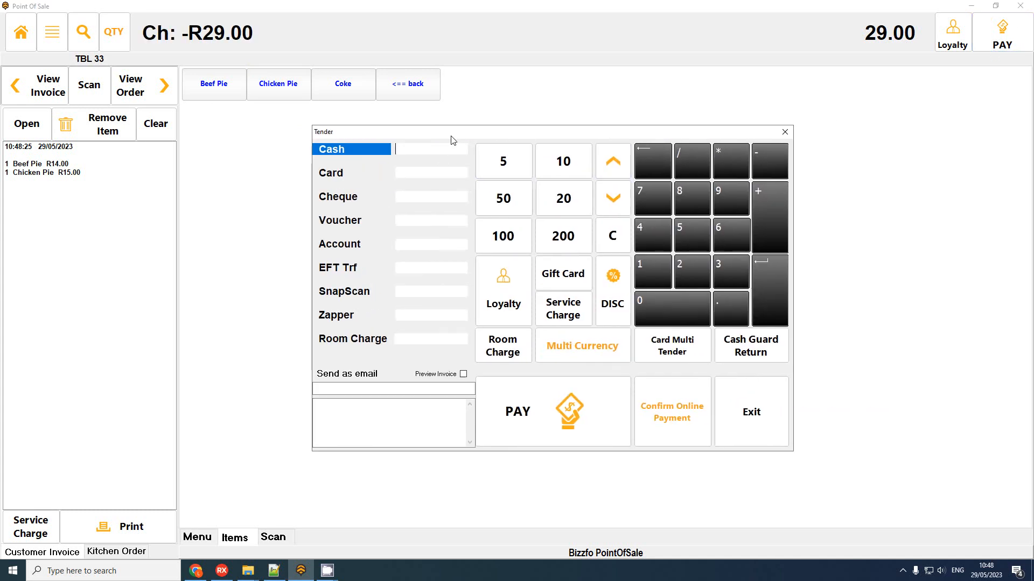
click(429, 173)
click(427, 197)
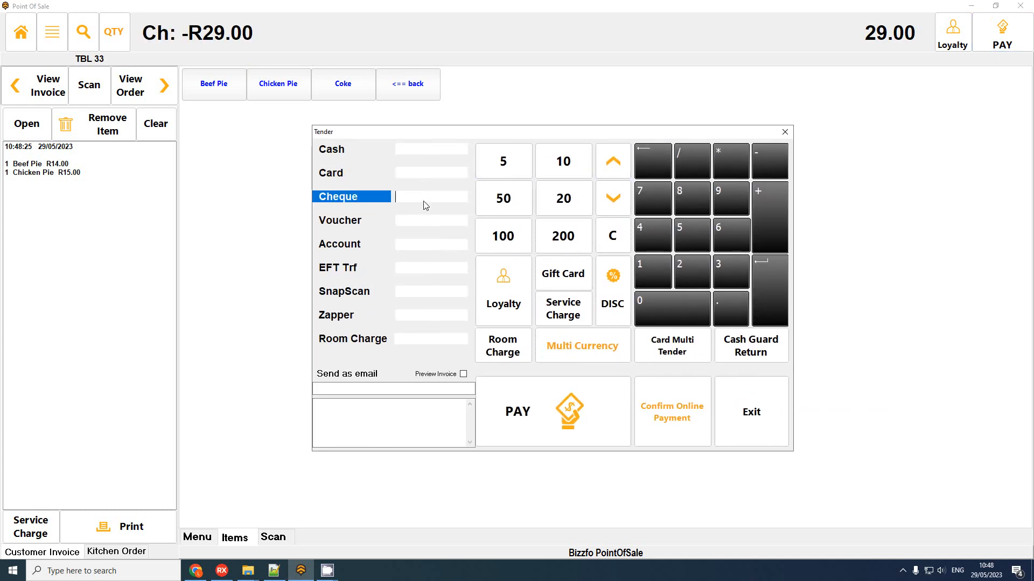
click(429, 244)
click(436, 268)
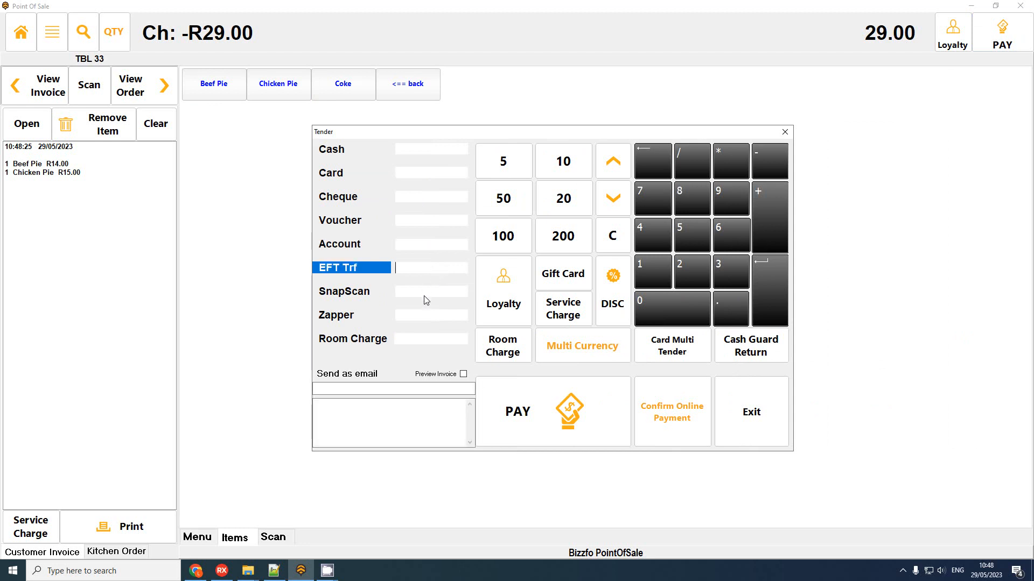
click(426, 294)
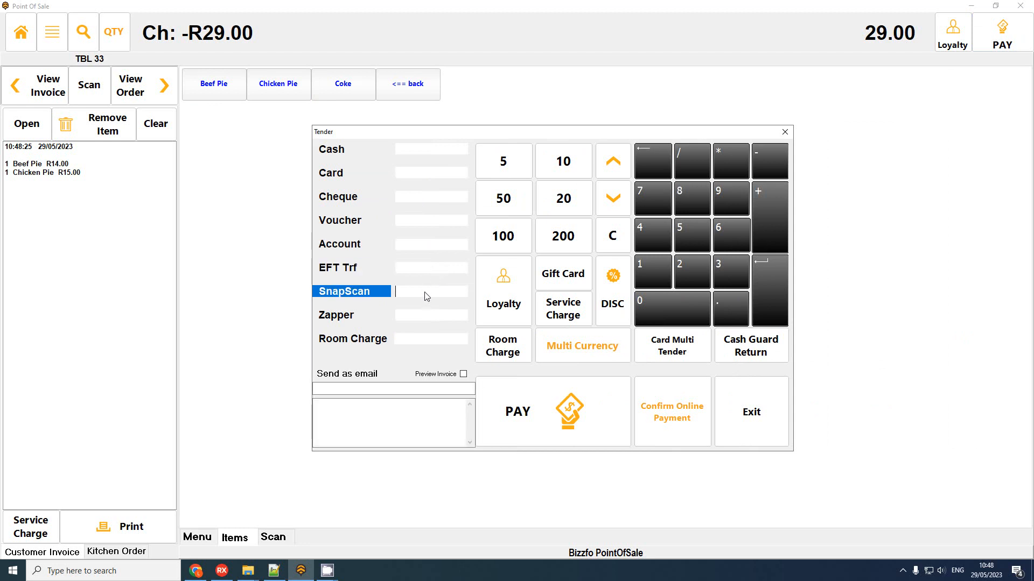
click(425, 319)
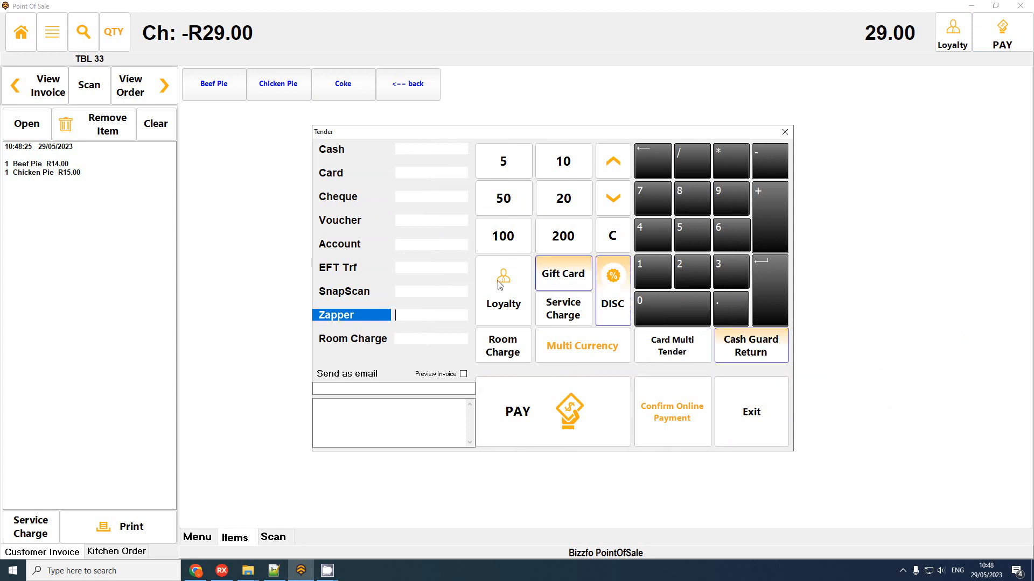
click(731, 429)
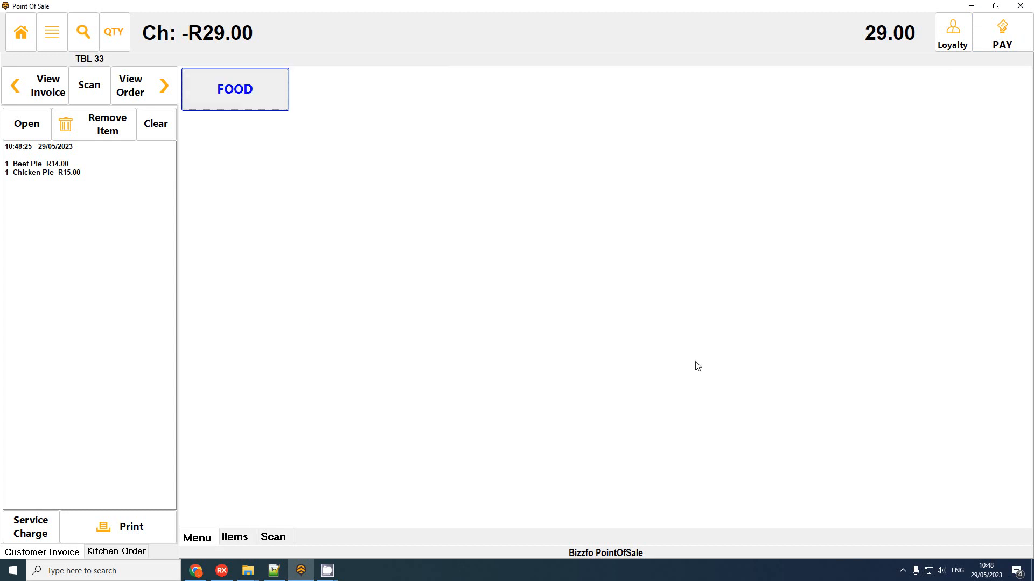
Step: Close the sales screen, log into settings and open the 8 Tender Types tab of Program Options
click(20, 32)
click(396, 408)
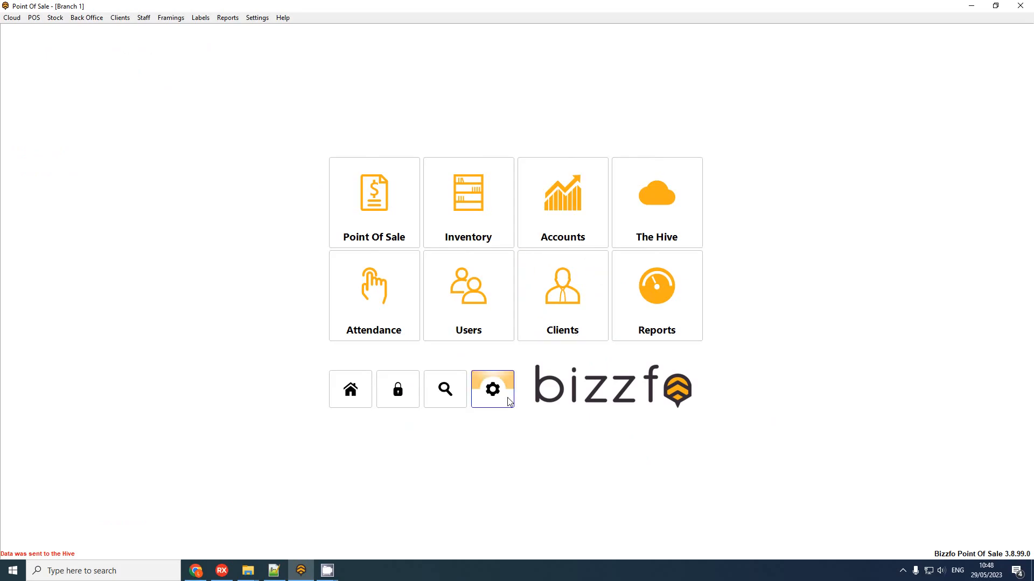
click(492, 389)
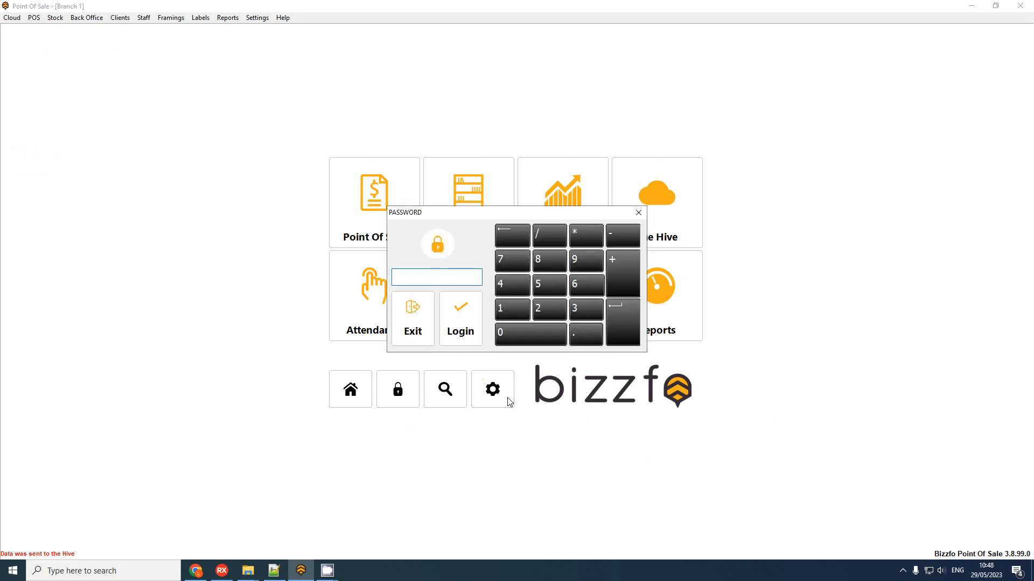
key(Return)
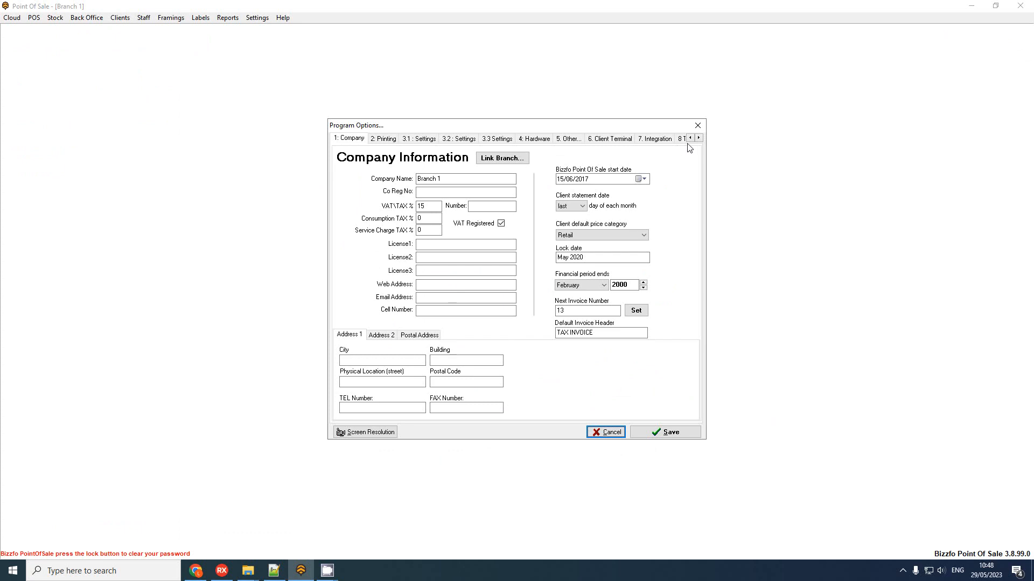
click(699, 138)
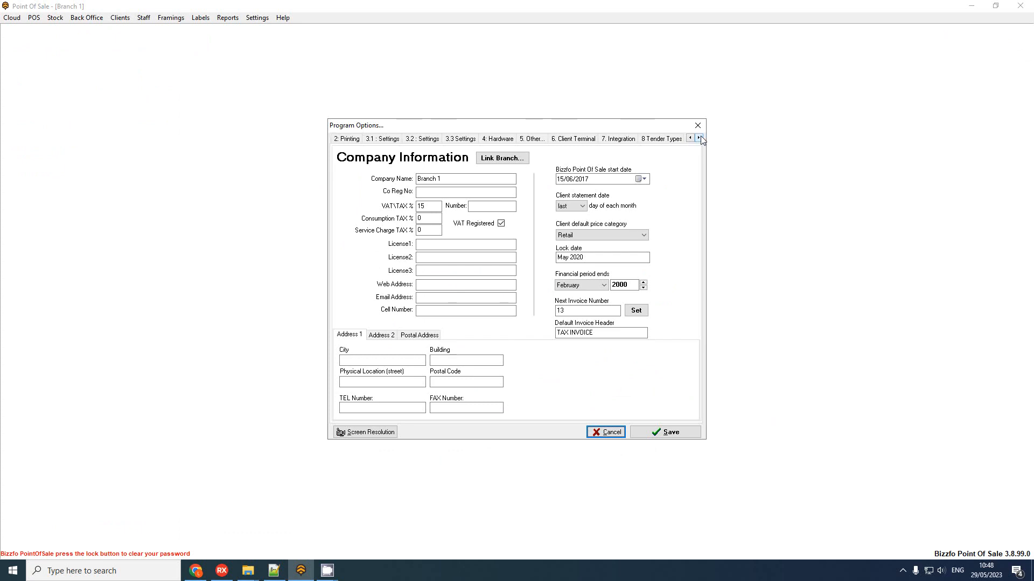
click(653, 140)
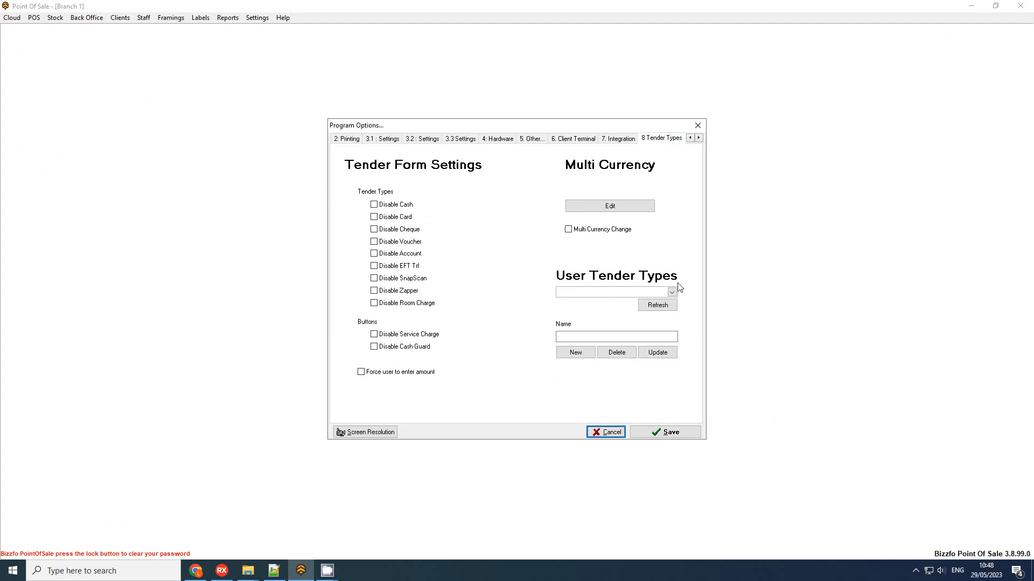
Step: Add 'Staff Meal' as a new user tender type
click(600, 293)
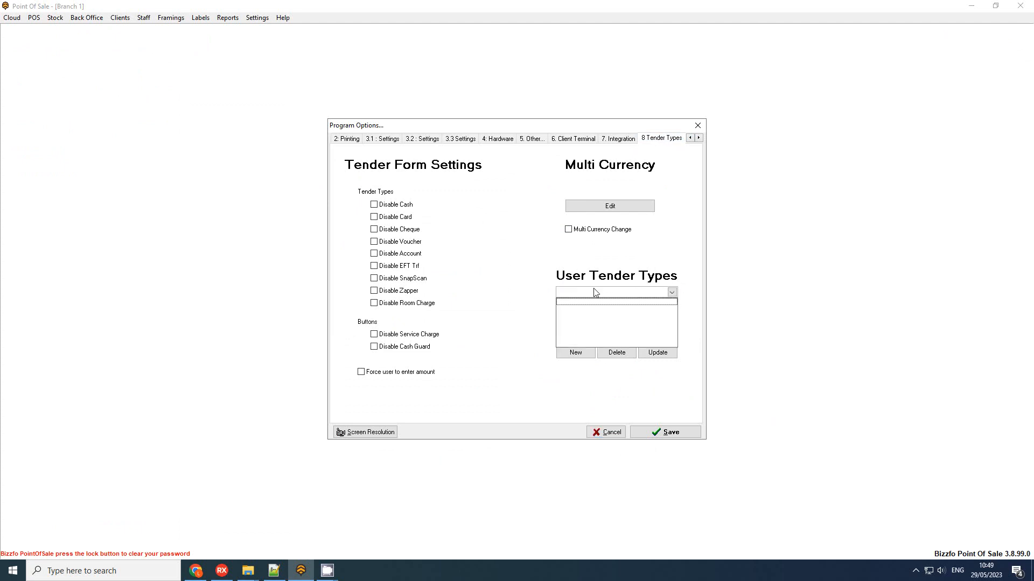
click(536, 292)
click(560, 336)
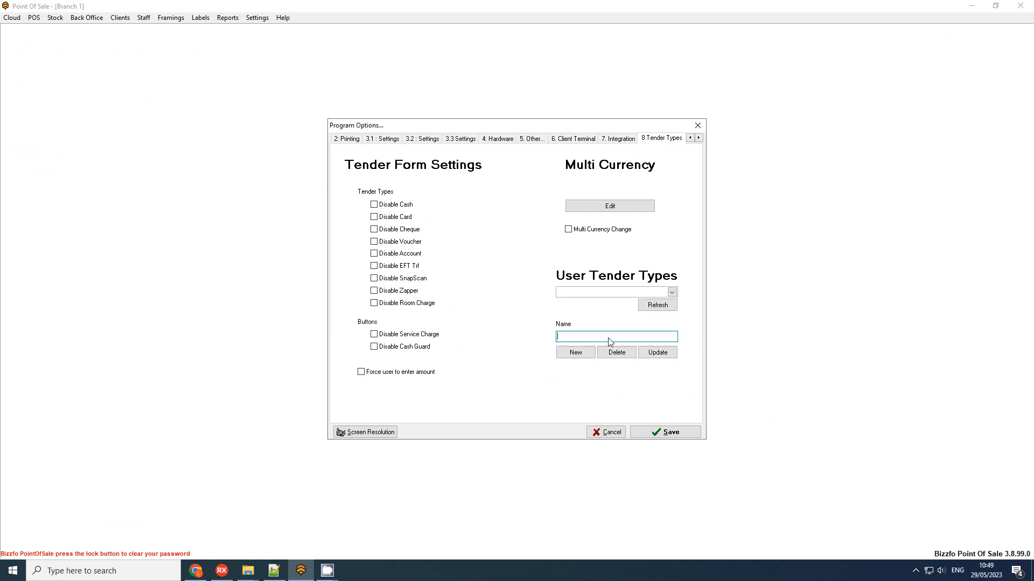
text(Staff Meal)
click(574, 358)
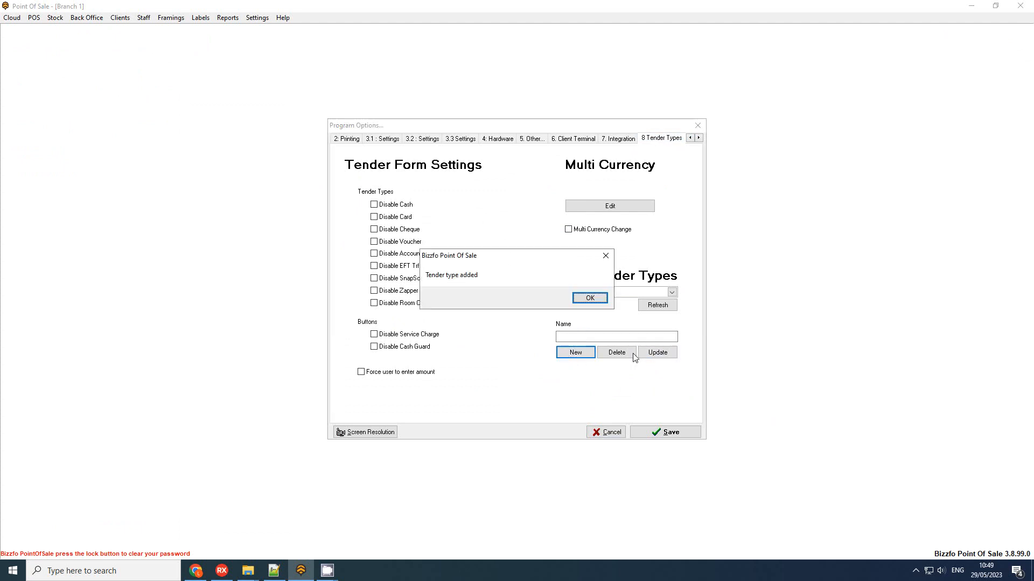
click(599, 303)
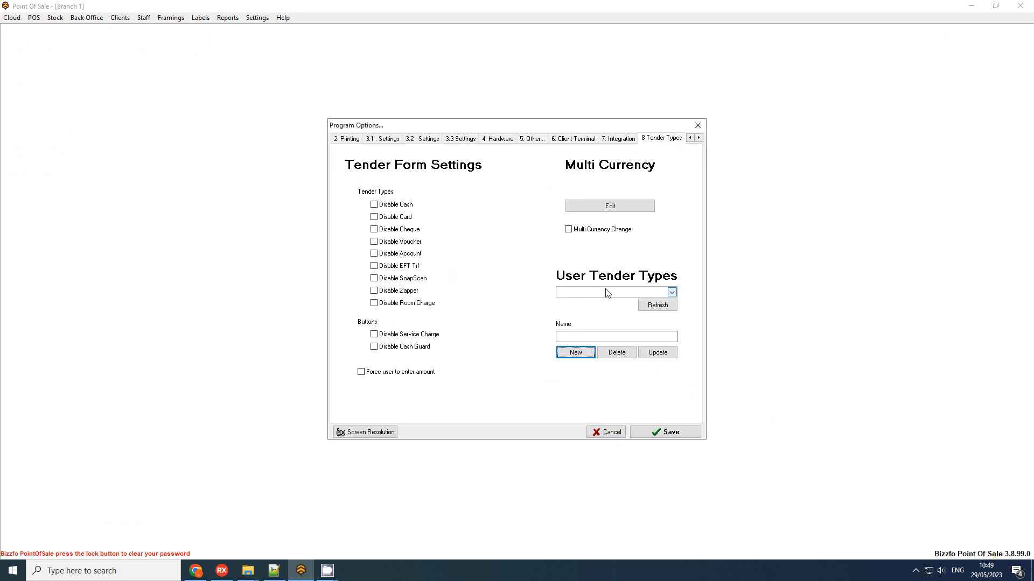
Step: Replace the name and add 'Custom Voucher' as a second user tender type
click(606, 291)
click(593, 302)
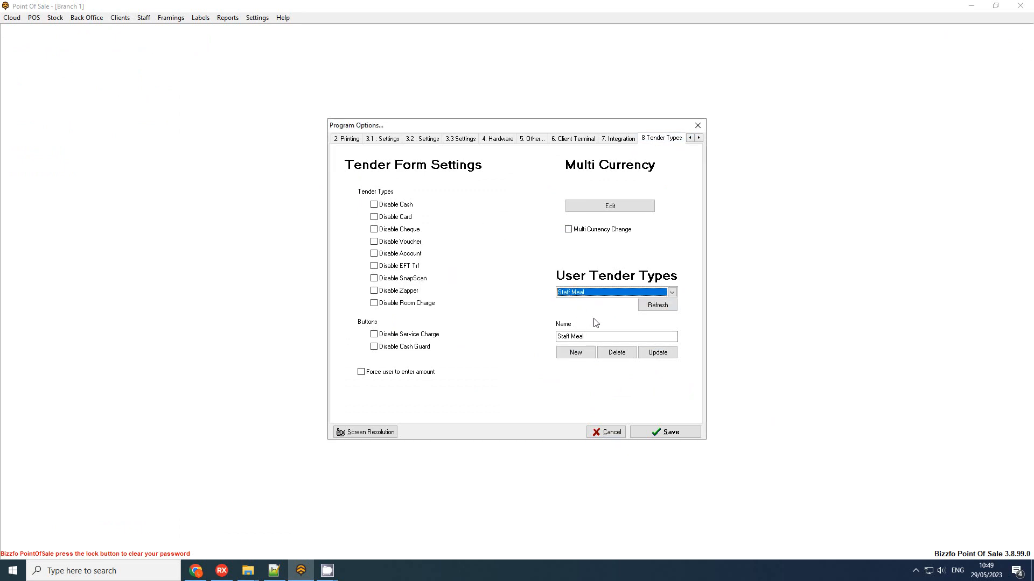
click(622, 352)
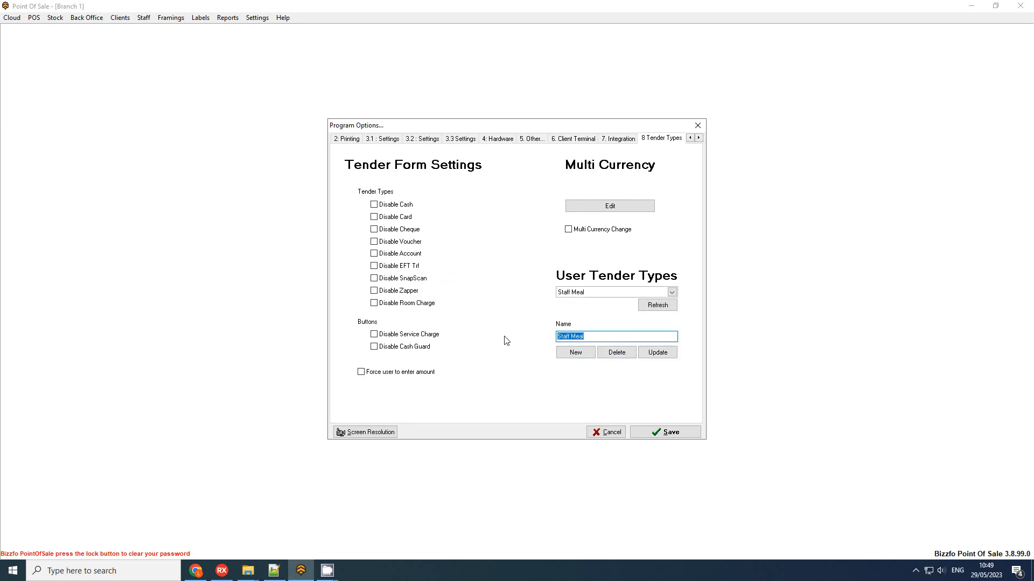
key(BackSpace)
click(575, 353)
click(591, 299)
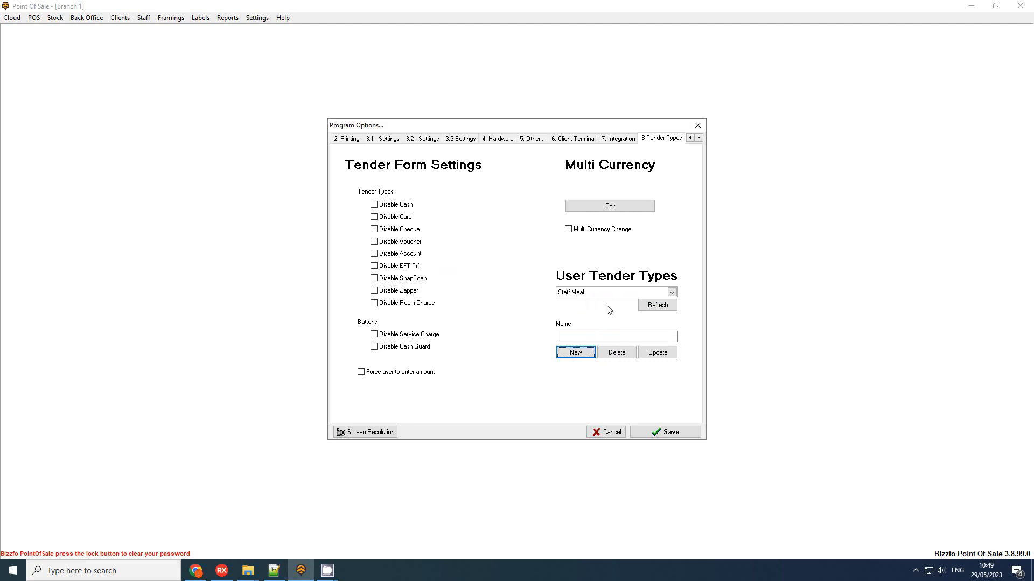
Step: Confirm both user tender types are listed and save the settings
click(628, 292)
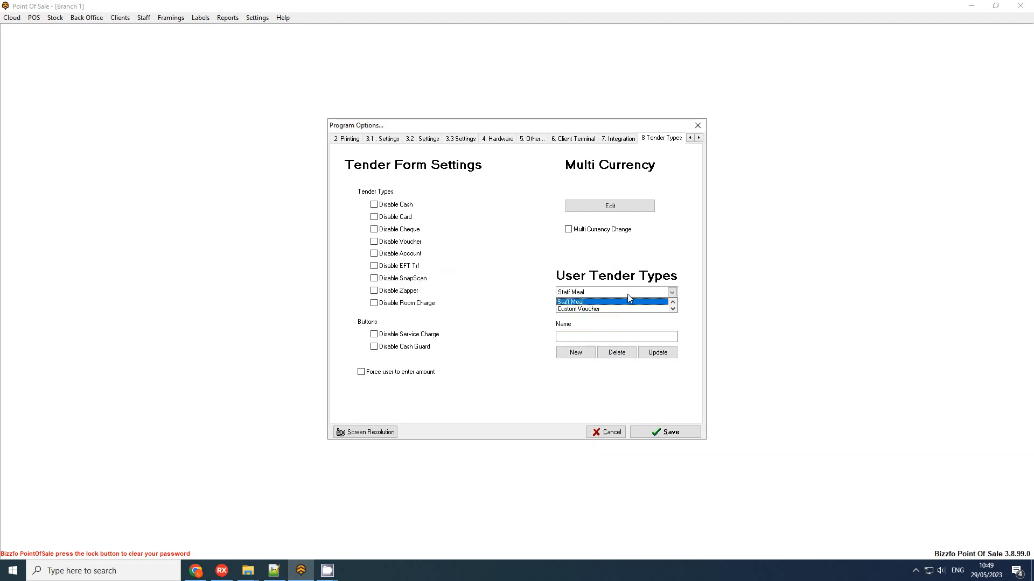
click(562, 310)
click(645, 434)
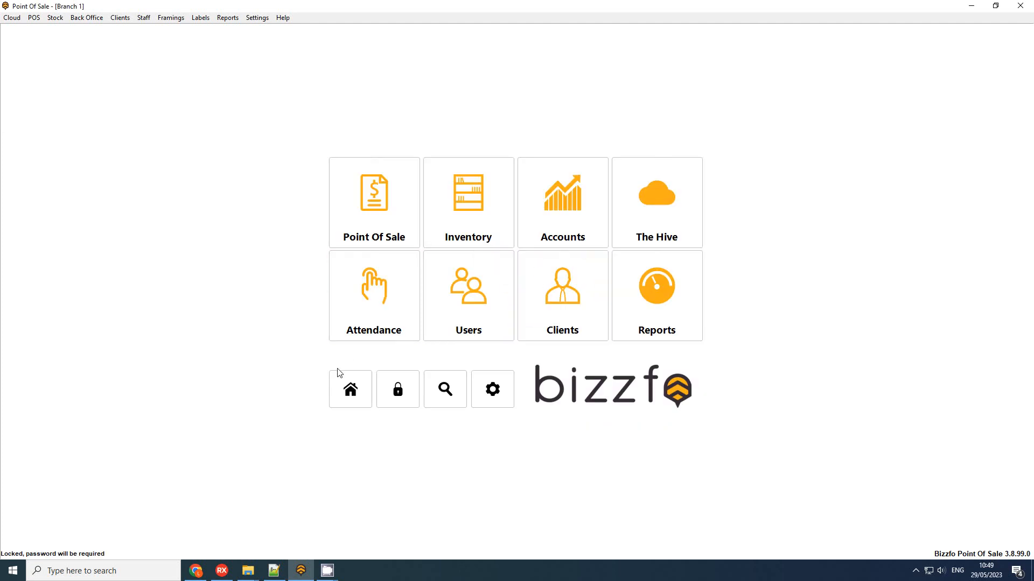
Step: Start a new cash sale with a Beef Pie and a Chicken Pie and bring up payment
click(380, 205)
click(383, 203)
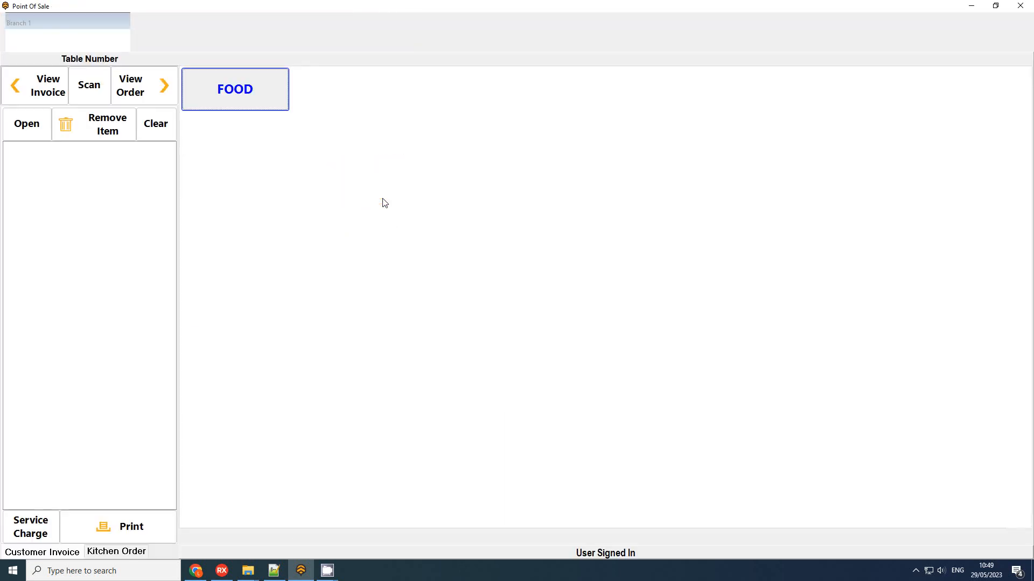
click(418, 266)
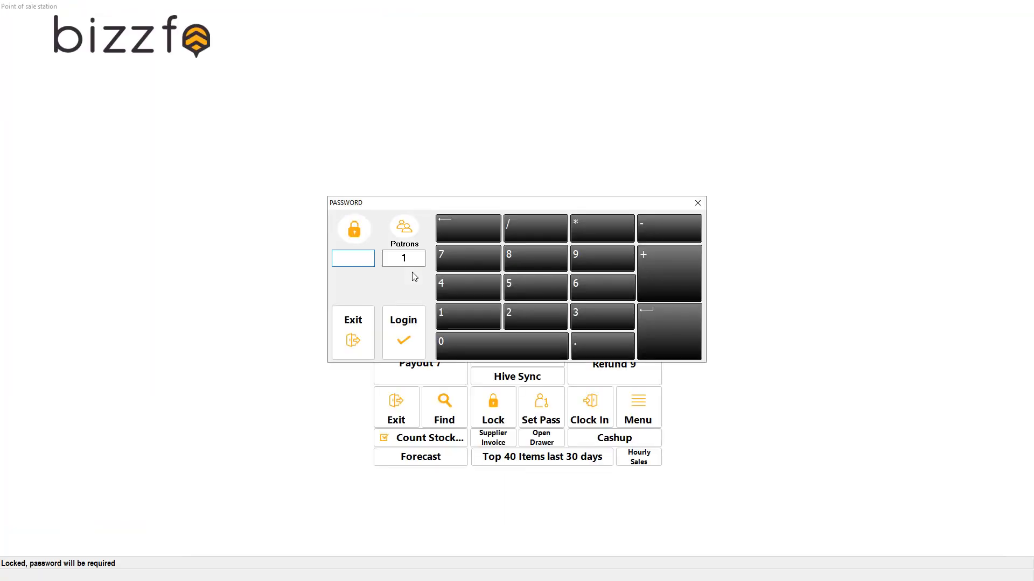
key(Return)
click(229, 89)
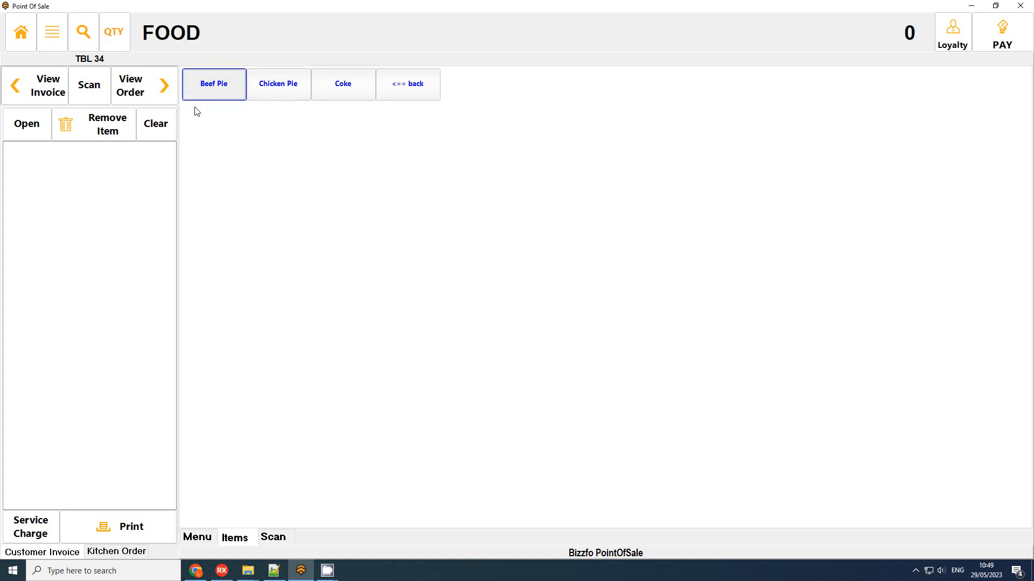
click(203, 92)
click(299, 88)
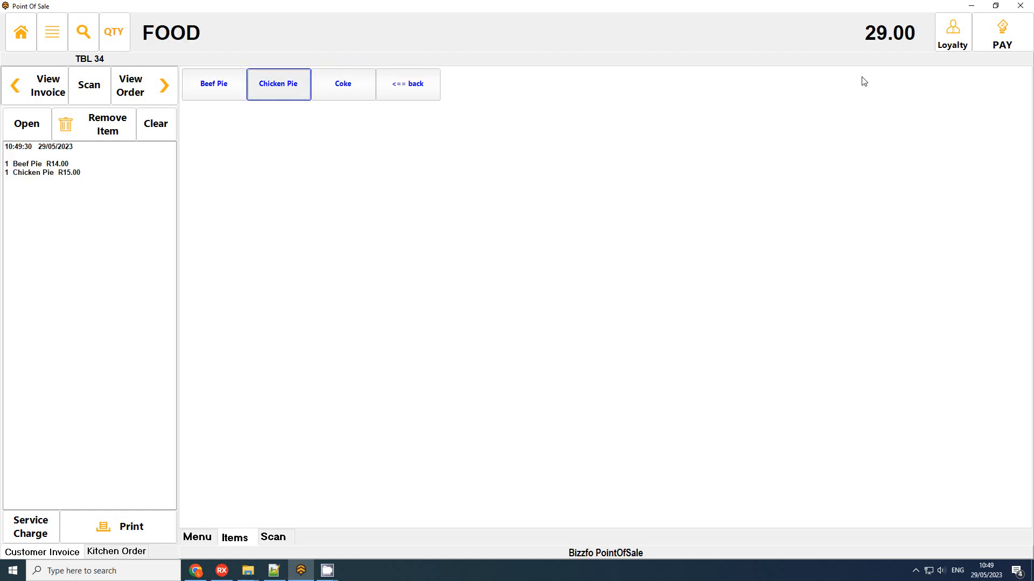
click(1002, 34)
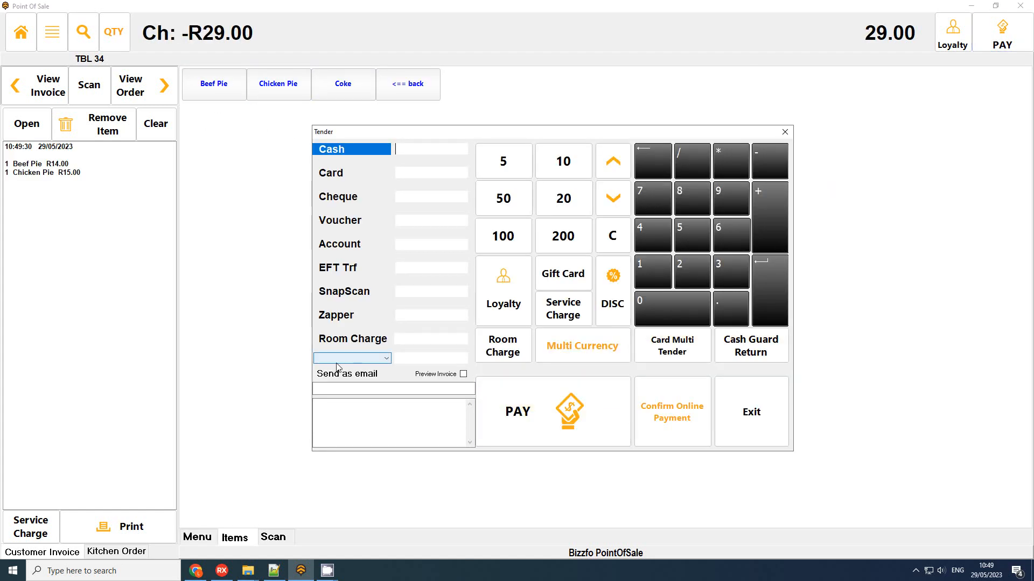
Step: Settle the R29.00 with the Staff Meal tender without a receipt, then add a Beef Pie to a new order
click(368, 359)
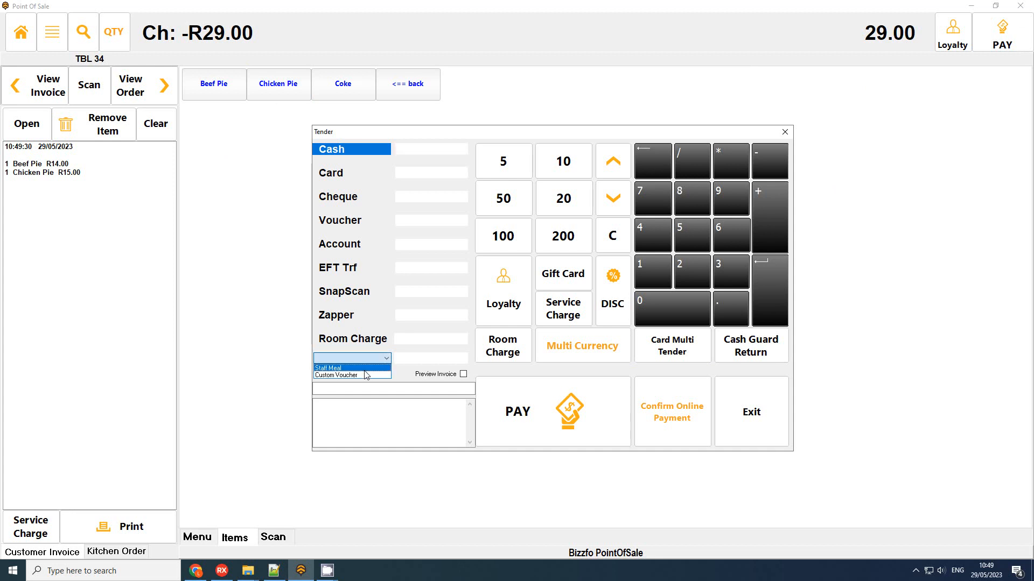
click(364, 369)
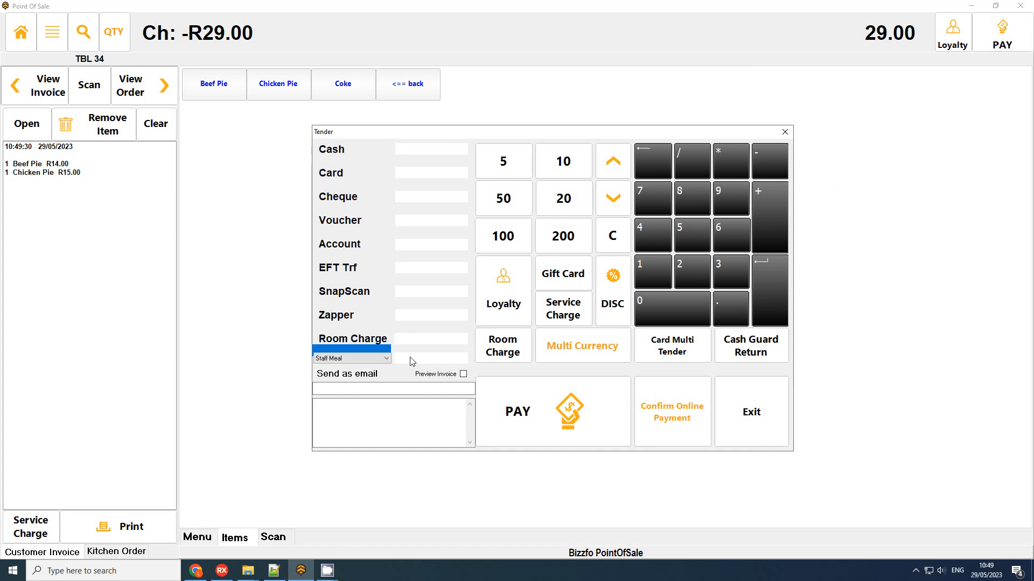
click(563, 406)
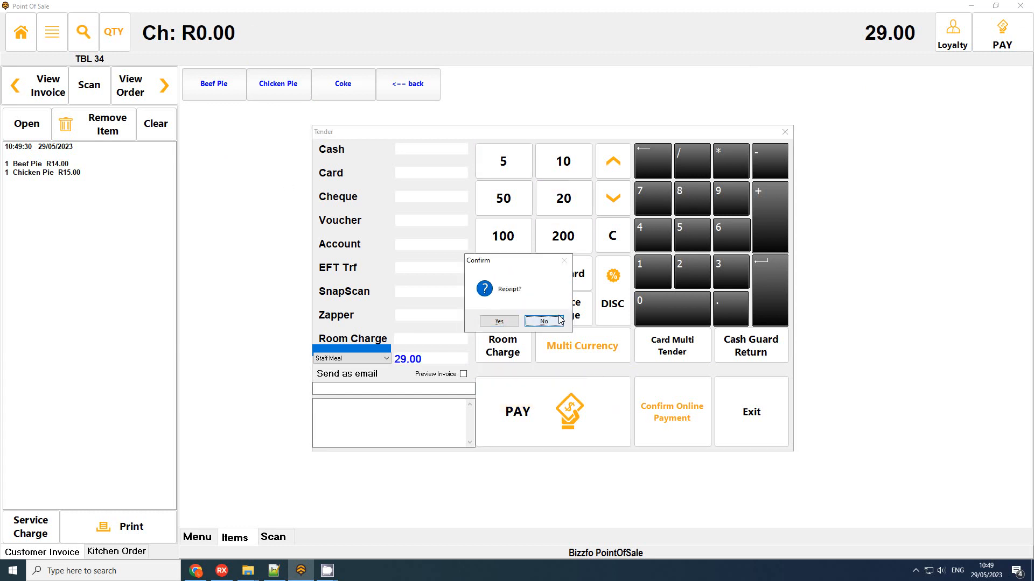
click(543, 322)
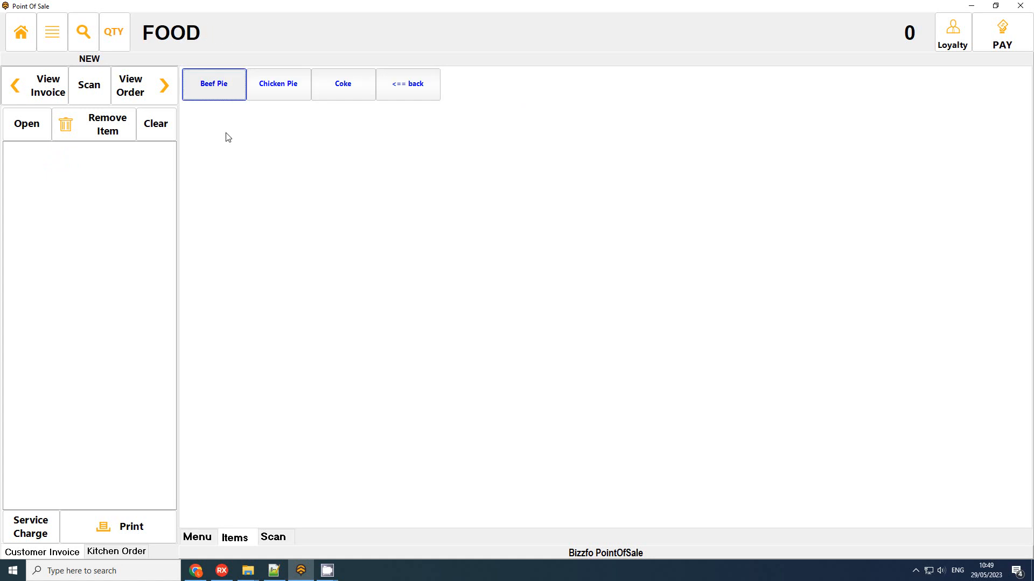
click(225, 89)
Step: Pay the R14.00 Beef Pie with the Custom Voucher tender, skip the receipt, and return home
click(1012, 33)
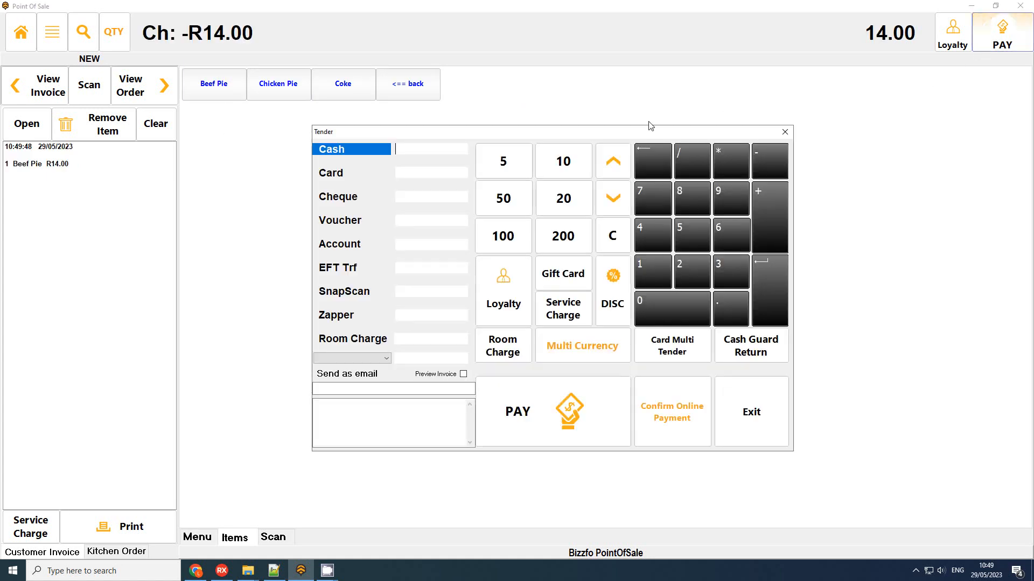
click(373, 361)
click(340, 368)
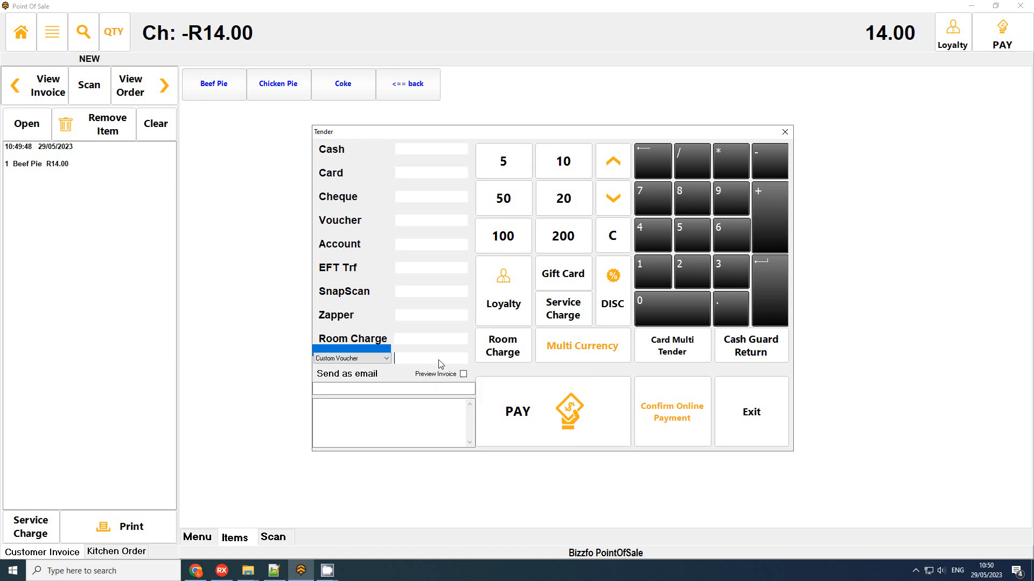
click(560, 431)
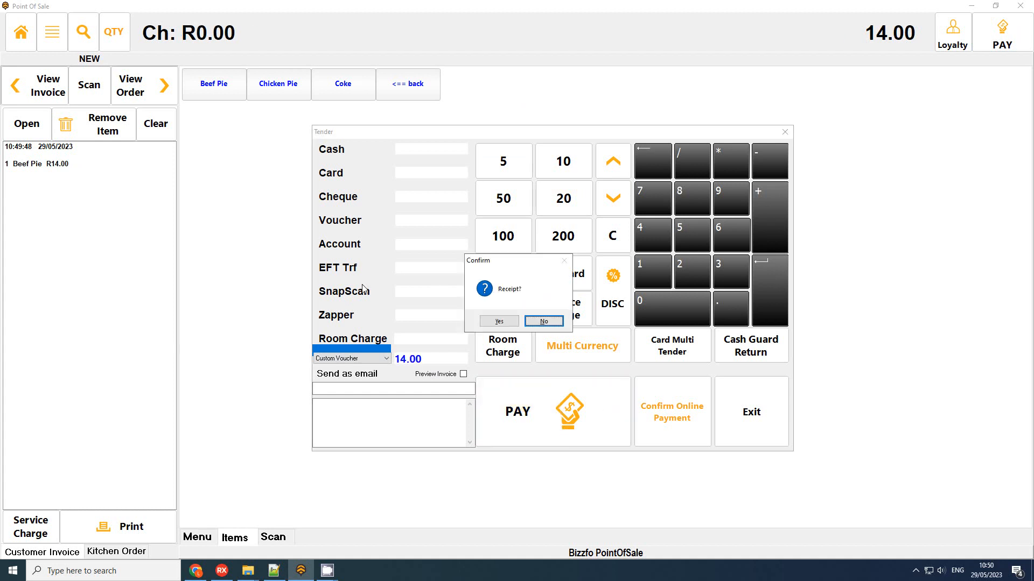
click(543, 322)
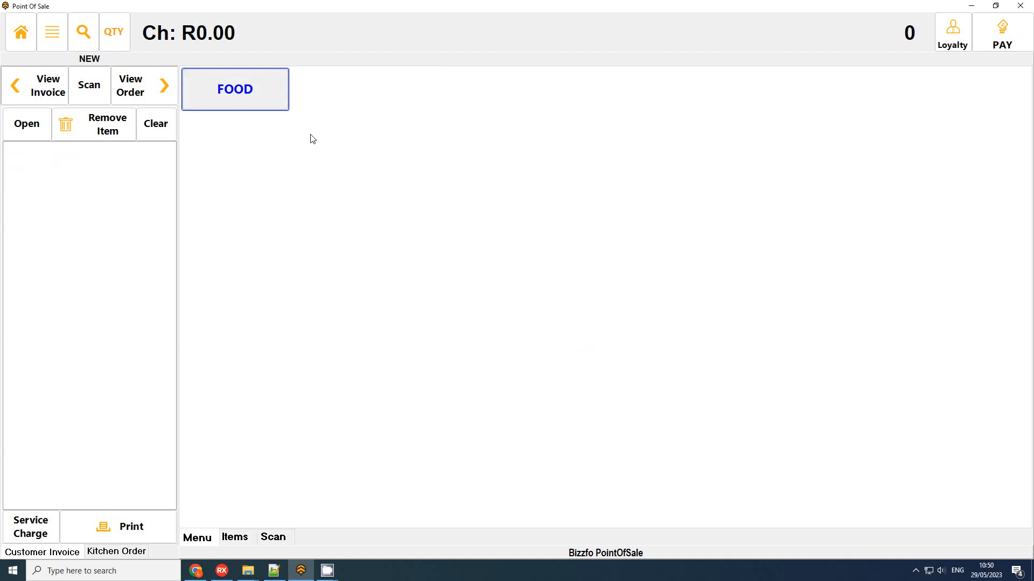
click(21, 31)
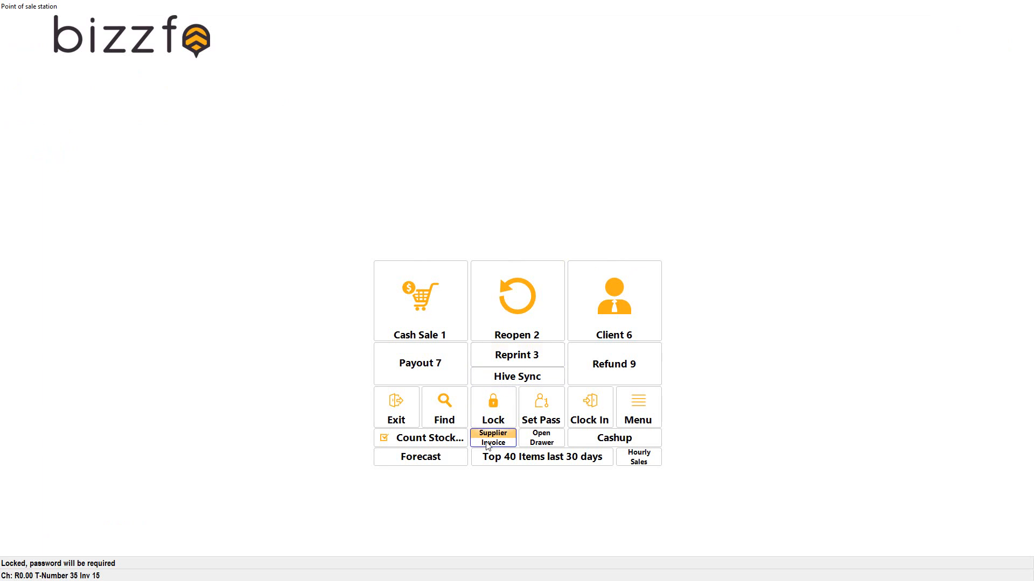
Step: Check cashup User Tenders: 43.00 total, split 29.00 Staff Meal and 14.00 Custom Voucher
click(616, 440)
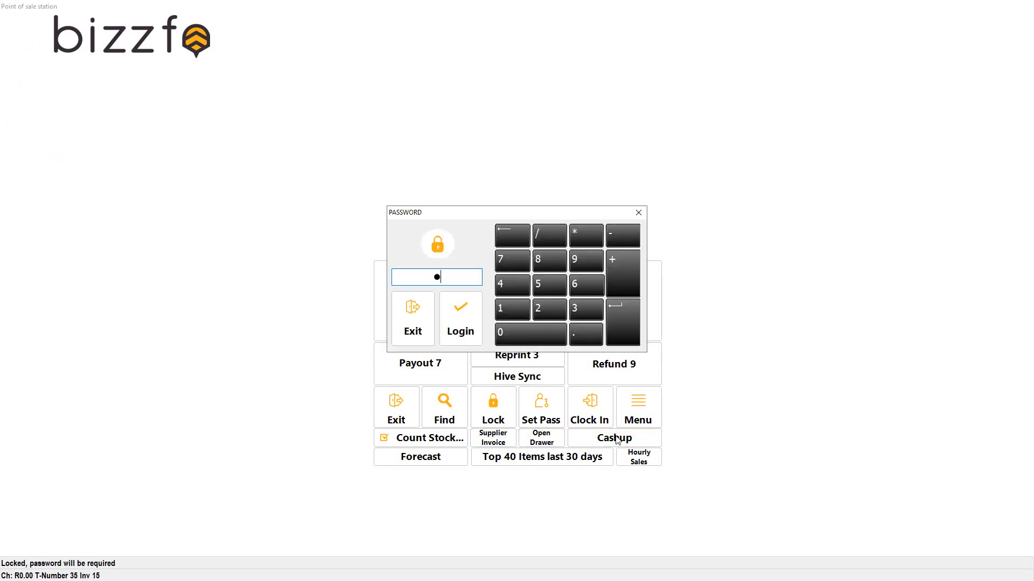
key(Return)
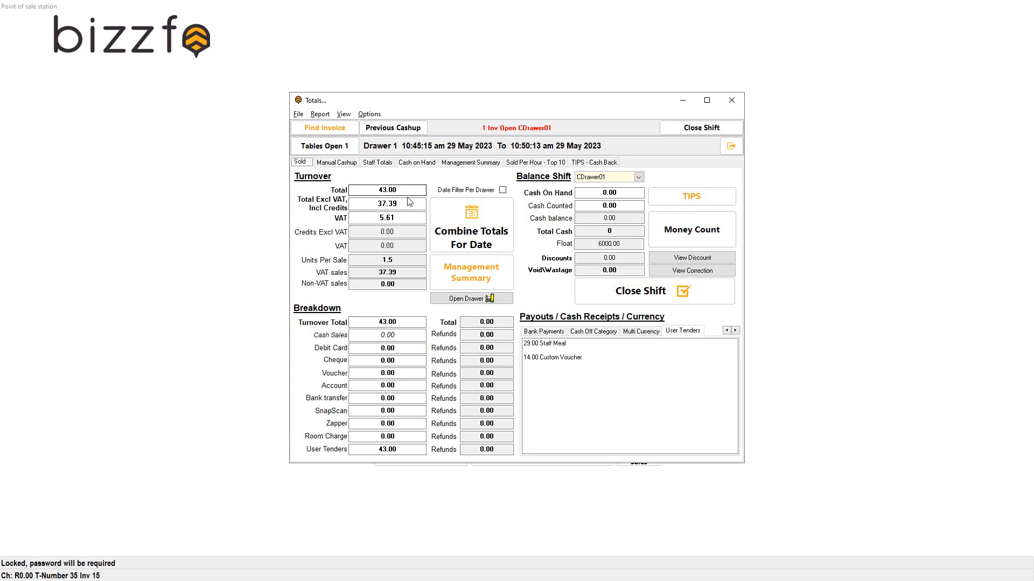
click(407, 453)
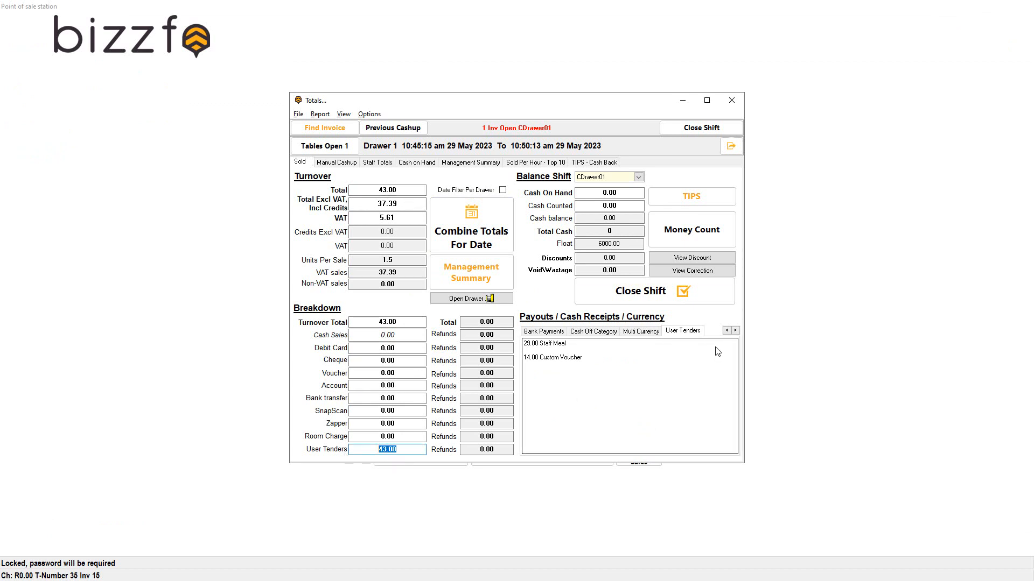
click(653, 331)
click(684, 331)
click(649, 331)
click(687, 332)
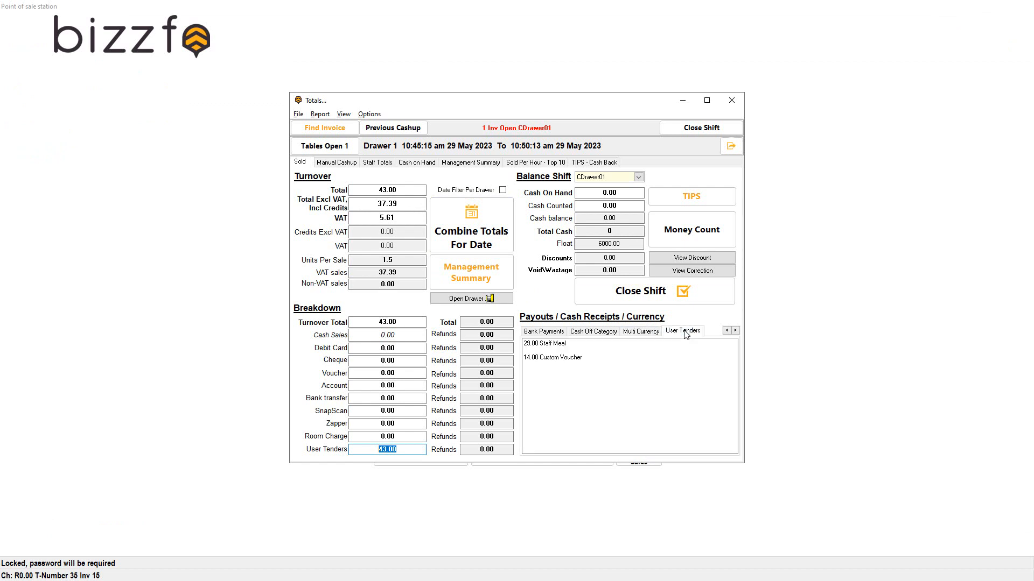
drag(609, 366, 482, 326)
click(594, 384)
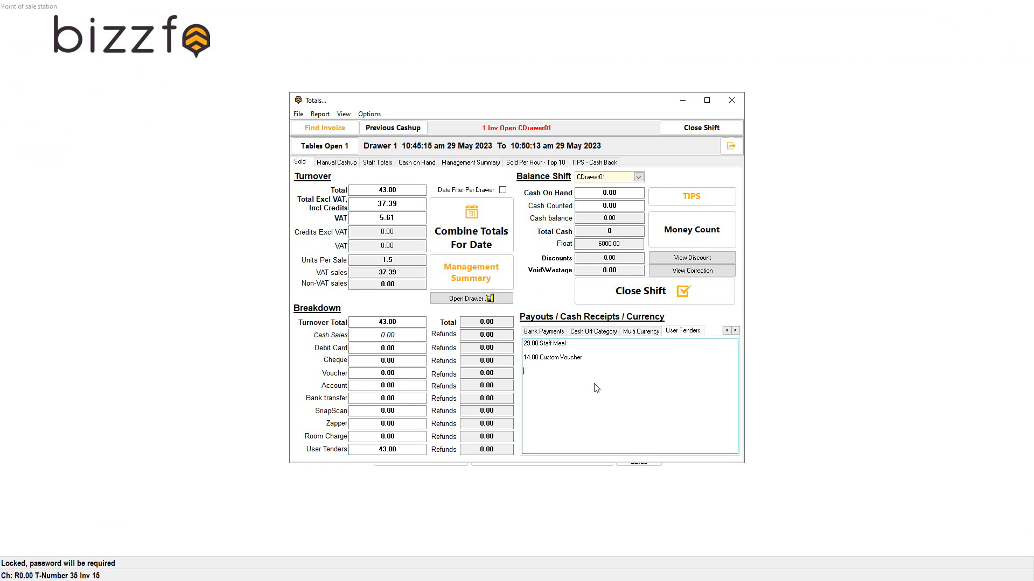
drag(599, 363, 466, 325)
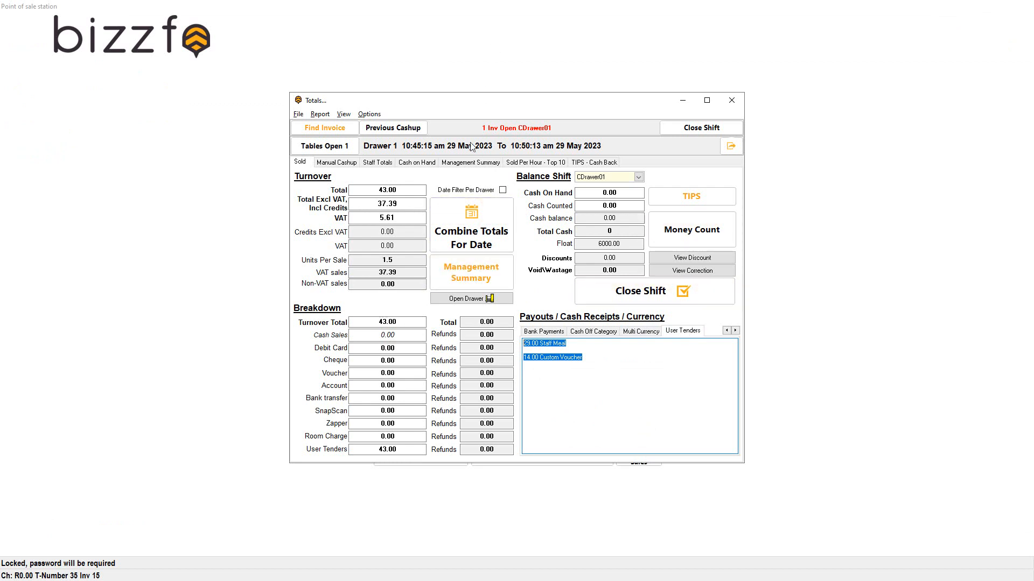
click(731, 100)
Step: Reopen invoice 13 and pay its R29.00 in cash without a receipt, then go home
text(1)
key(Return)
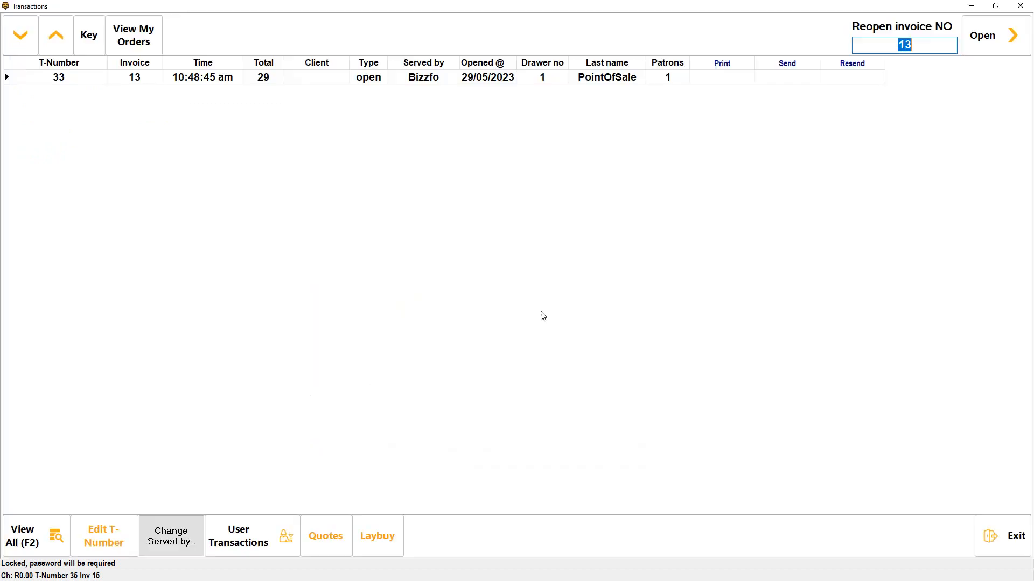
click(1006, 43)
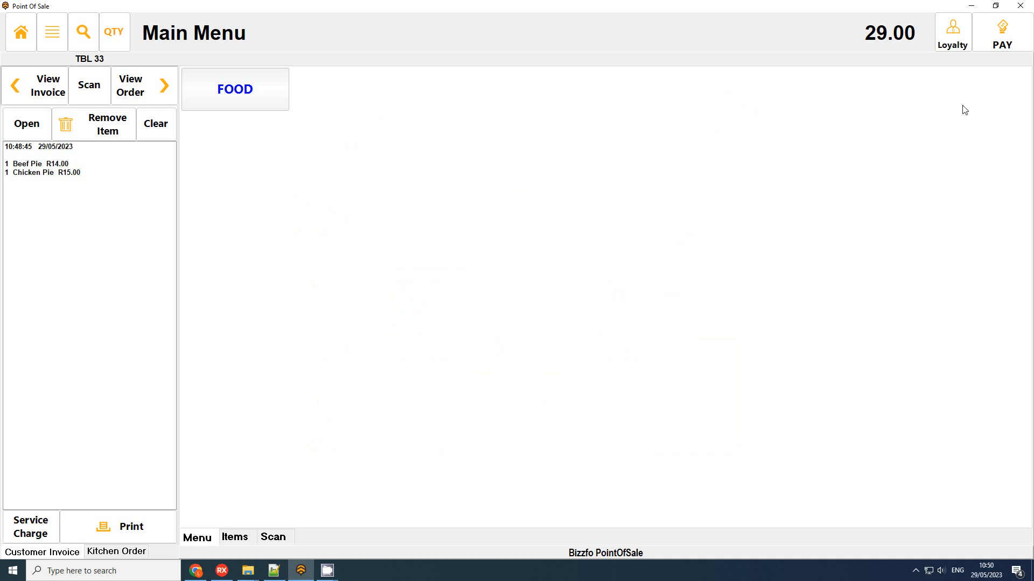
click(1001, 33)
click(516, 412)
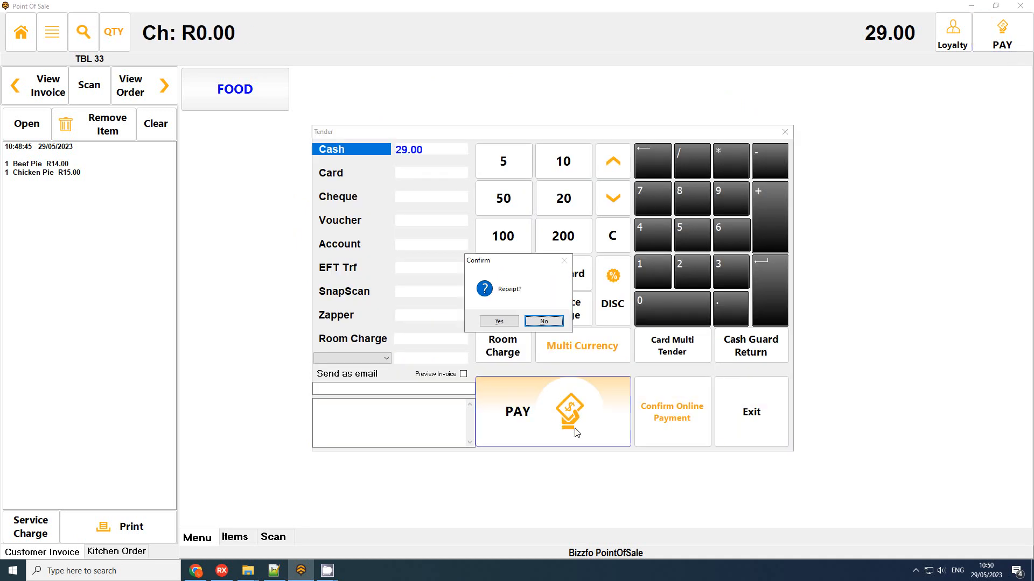
click(544, 318)
click(20, 32)
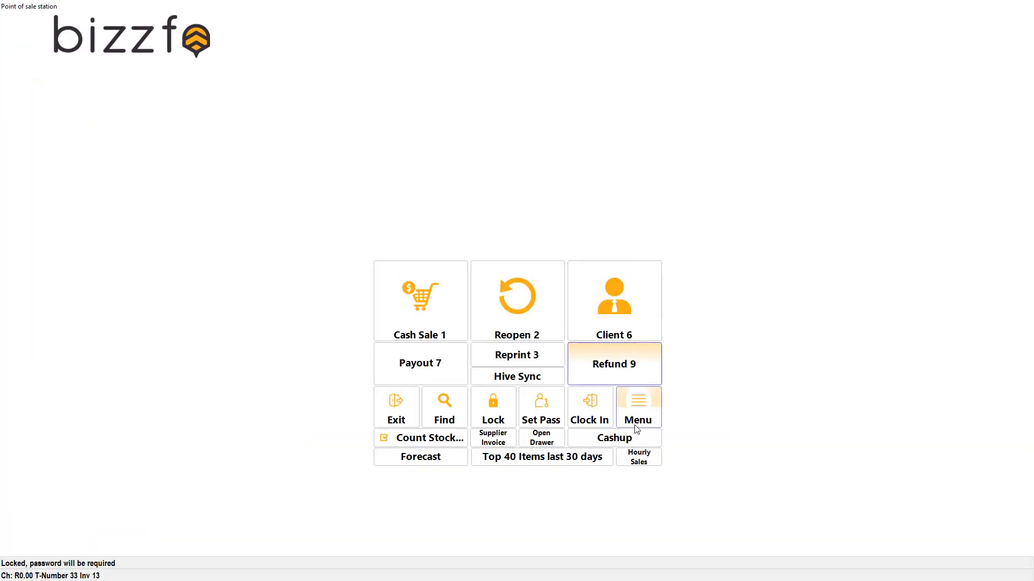
Step: End the CDrawer01 shift without printing the report, then close the totals window
click(613, 438)
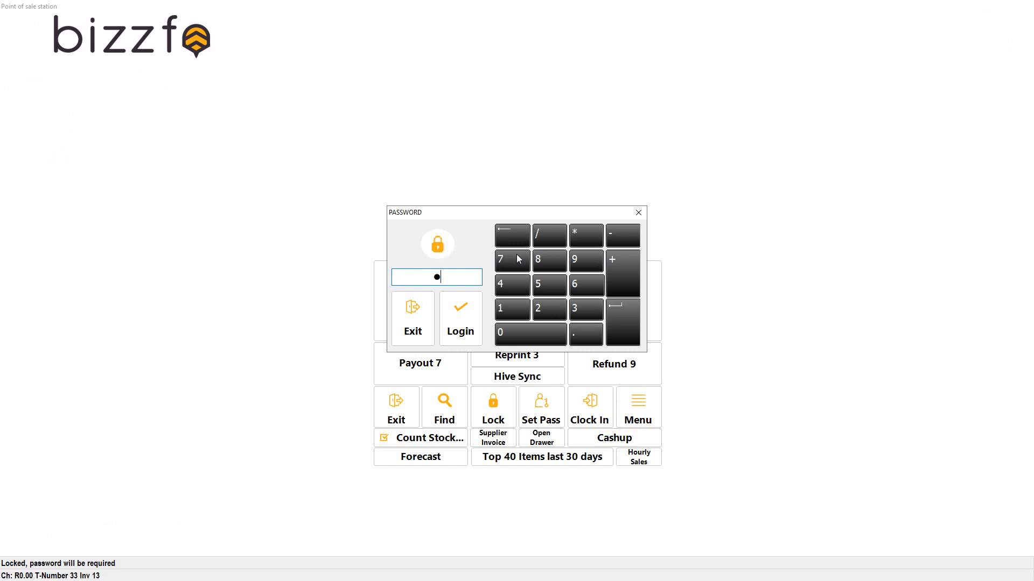
key(Return)
click(688, 294)
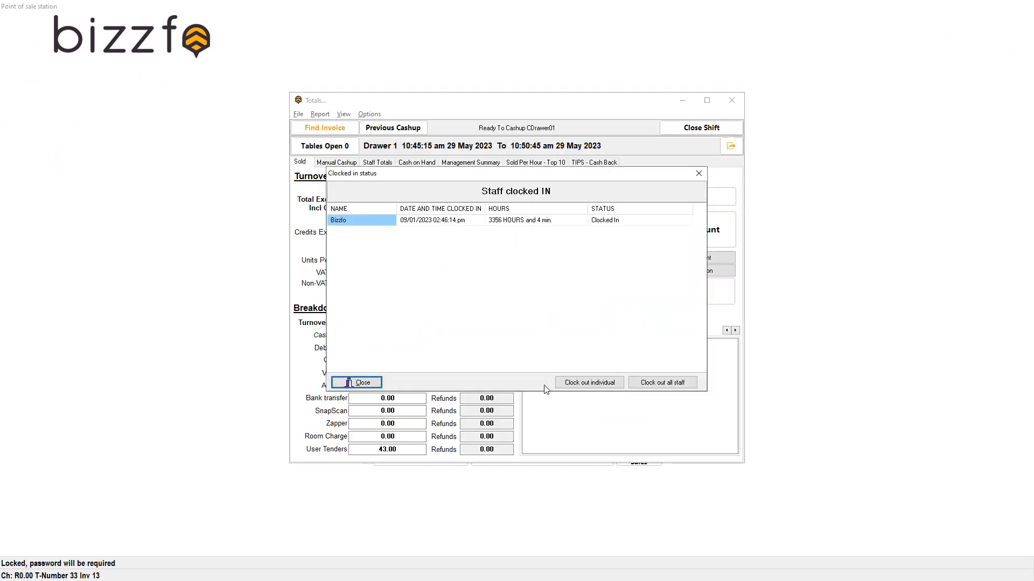
click(355, 383)
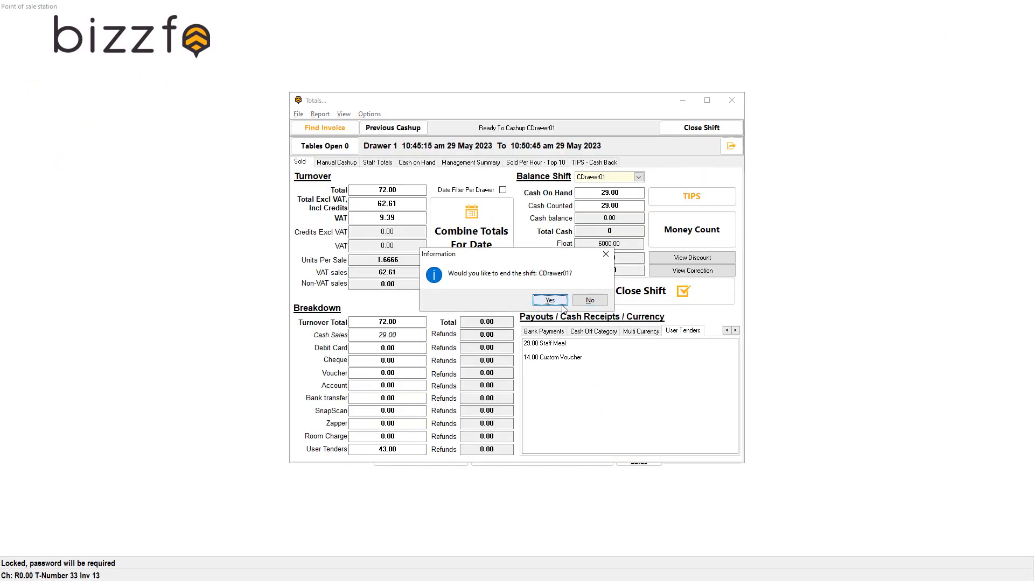
click(550, 300)
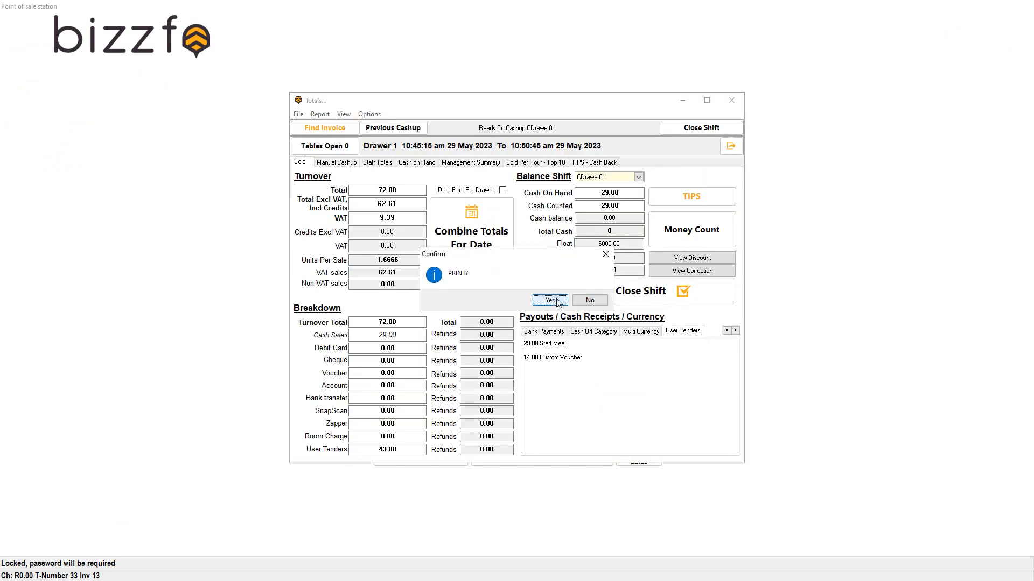
click(595, 301)
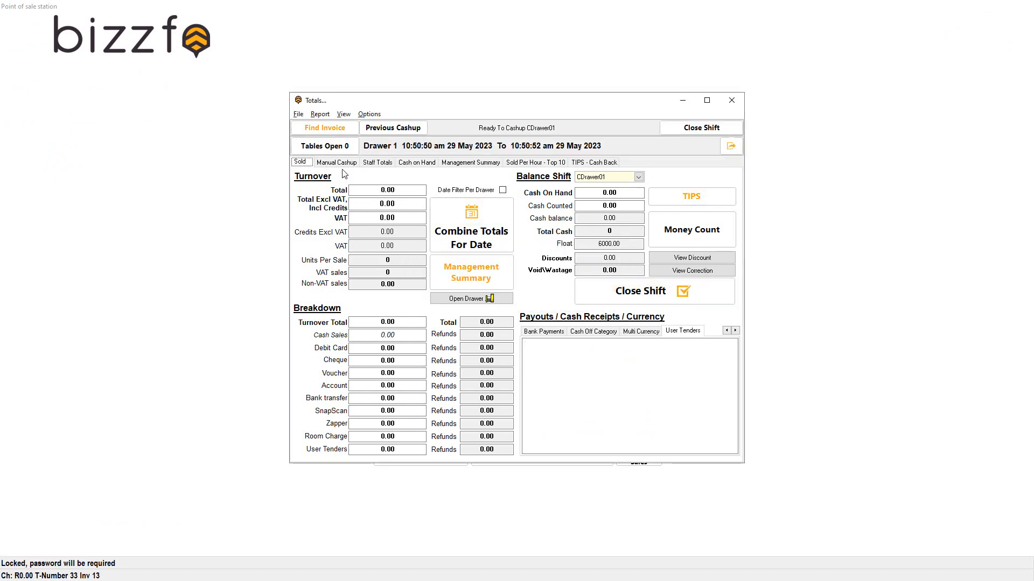
click(732, 101)
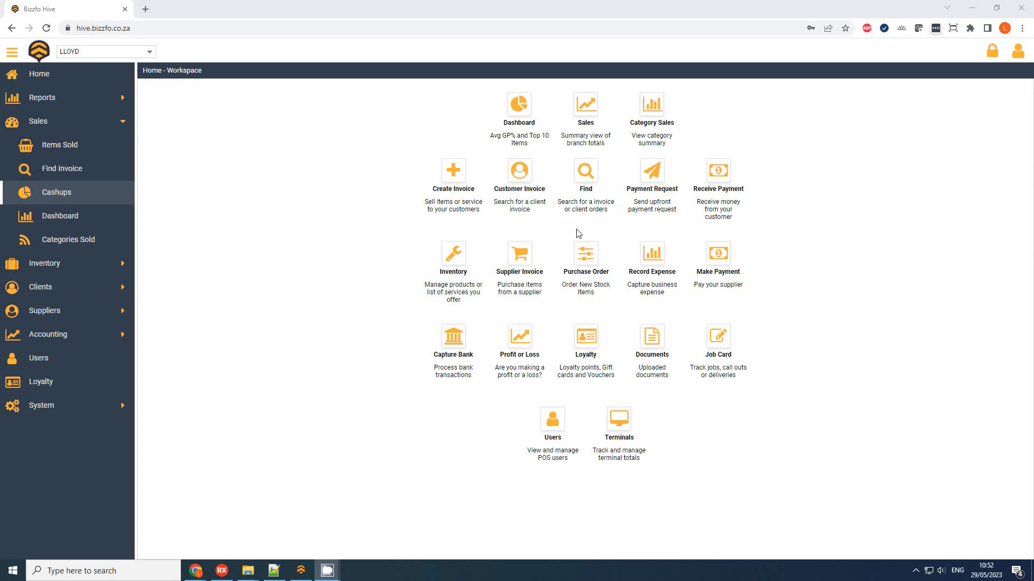
Step: Open Sales > Cashups Cashup Totals and check the 43.00 user tender total for 29/05/2023
click(52, 195)
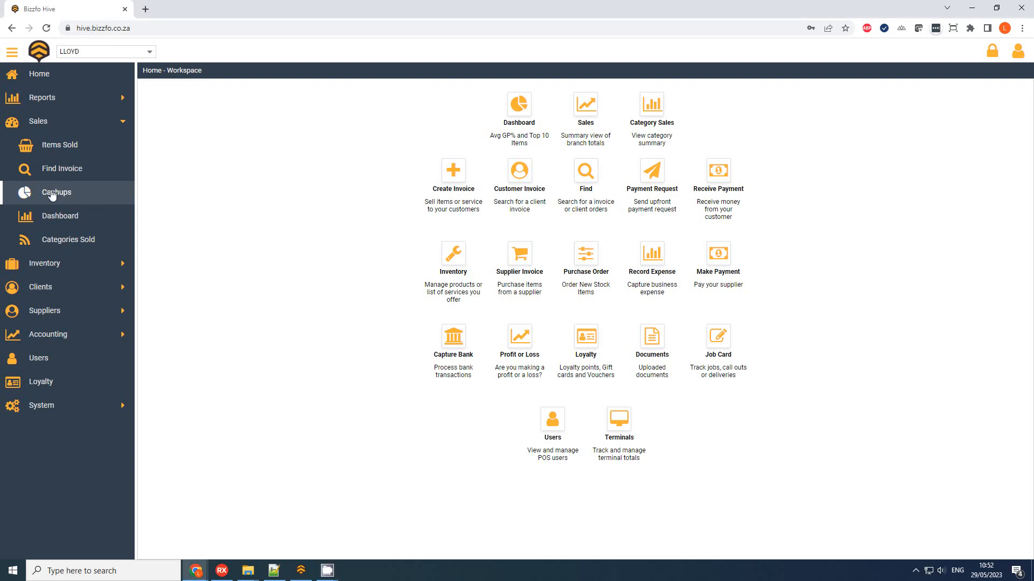
click(221, 87)
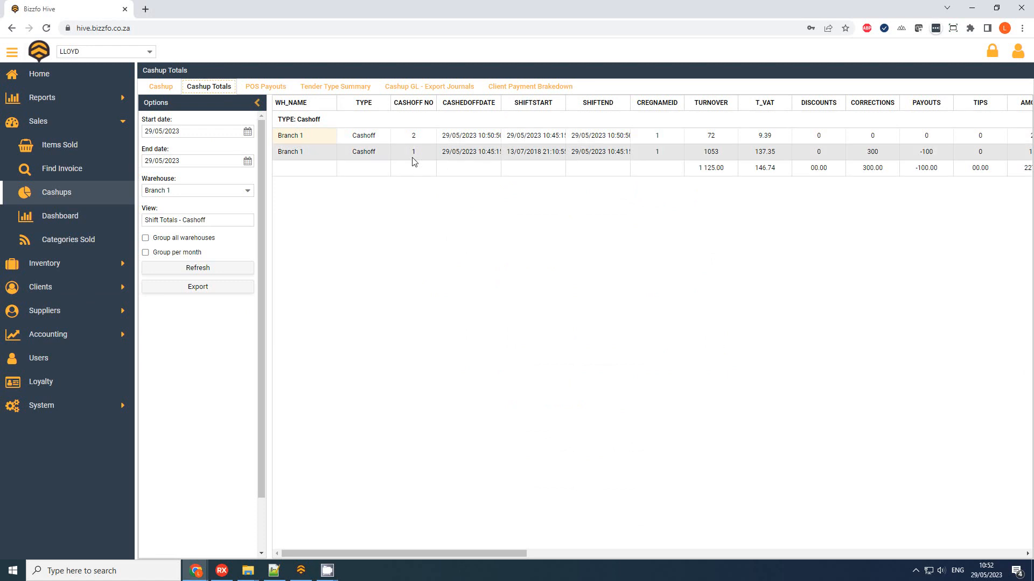
drag(489, 555, 580, 563)
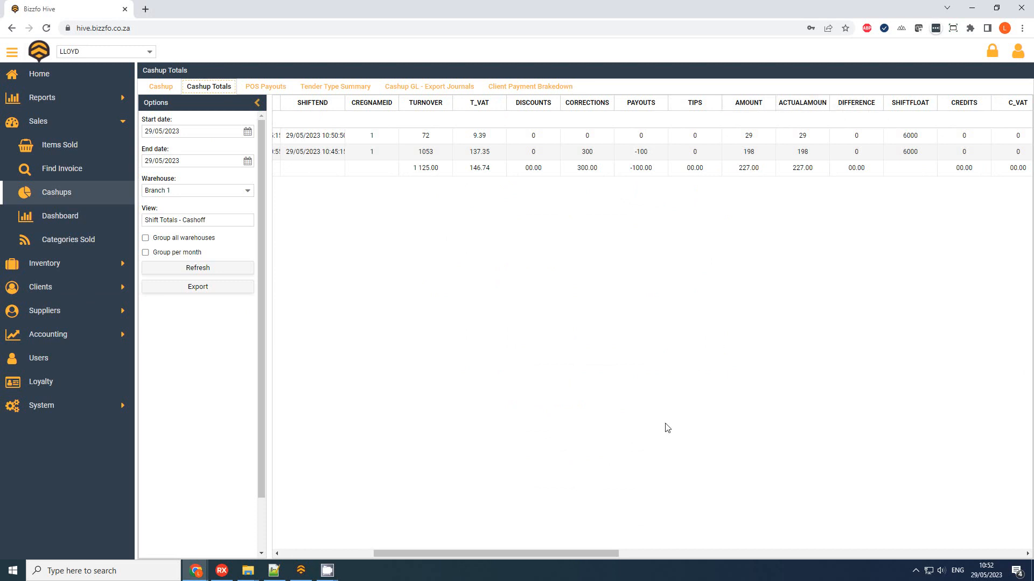
drag(554, 551, 806, 551)
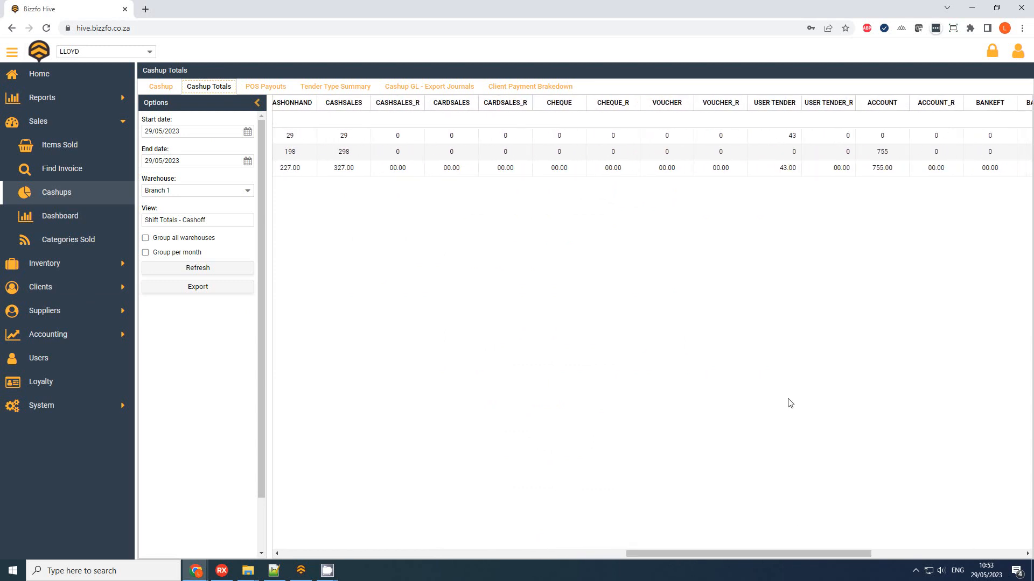
click(777, 136)
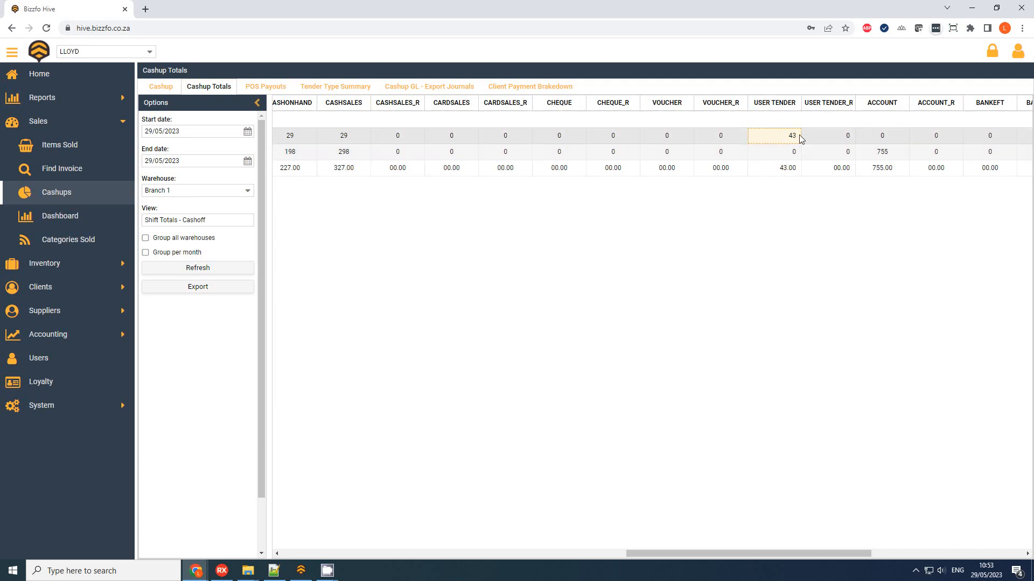
Step: Refresh the Tender Type Summary, check Custom Voucher 14 and Staff Meal 29 beside Cash 74, then go Home
click(332, 87)
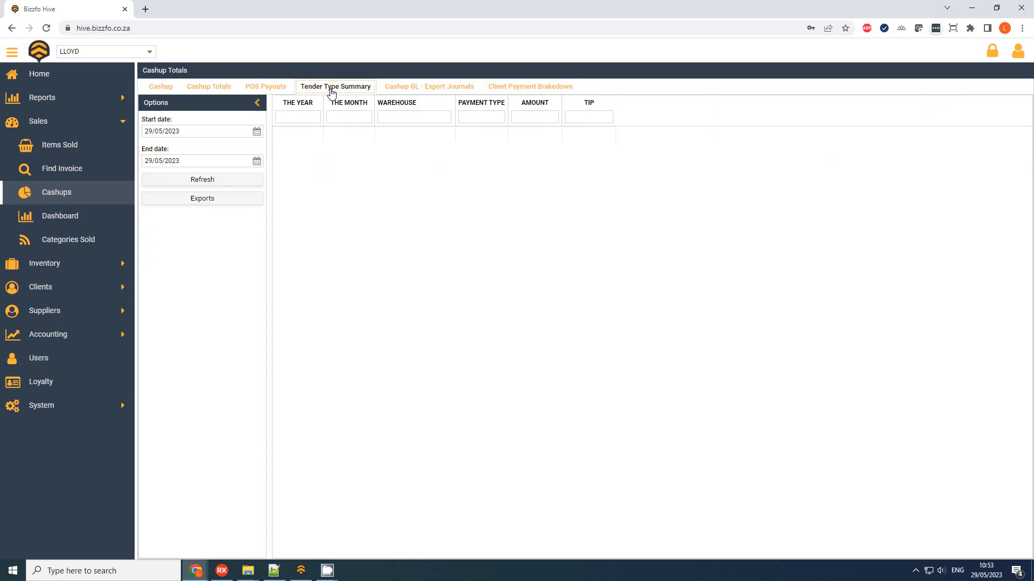
click(240, 182)
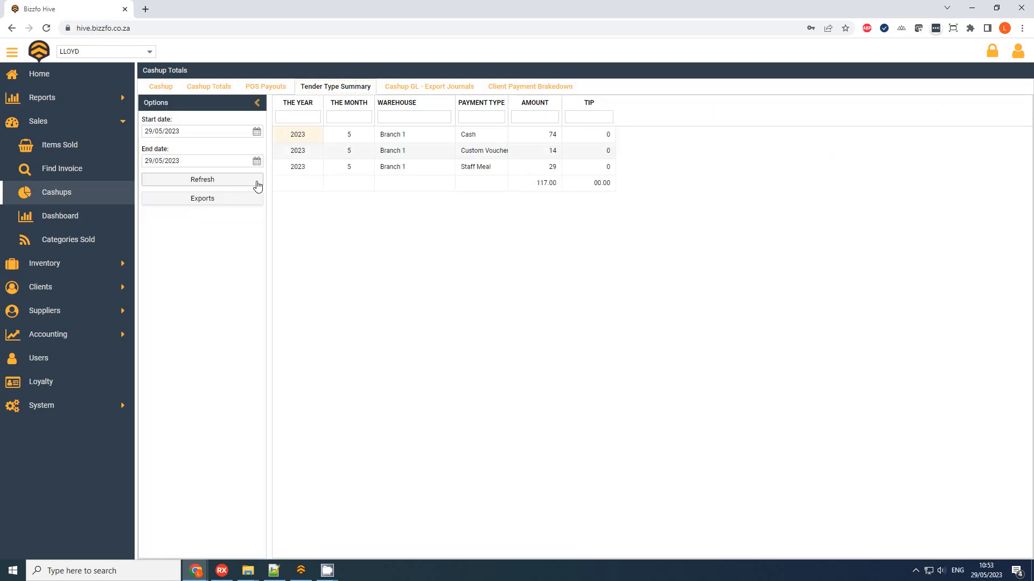
click(554, 152)
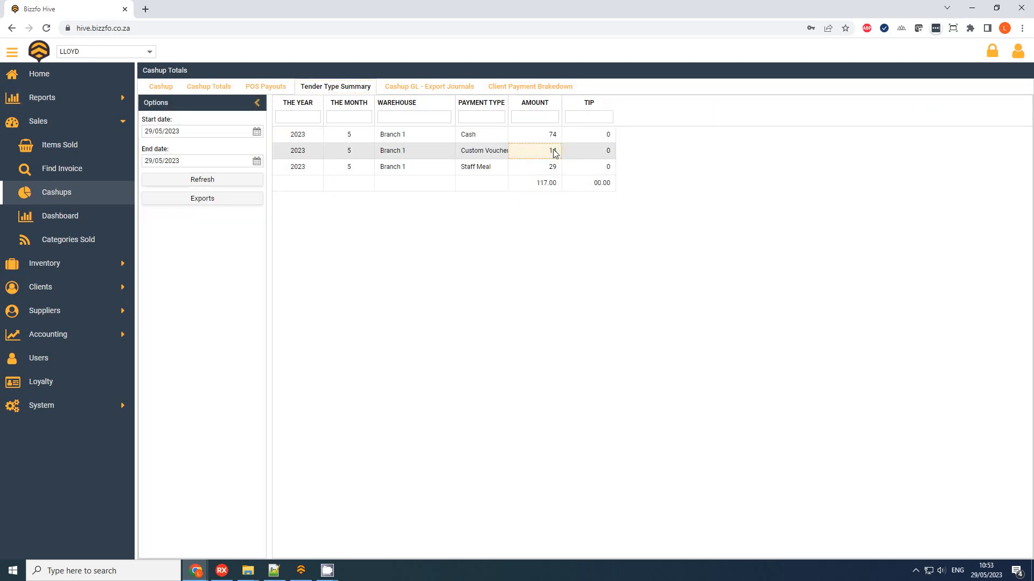
click(550, 166)
drag(507, 107, 541, 106)
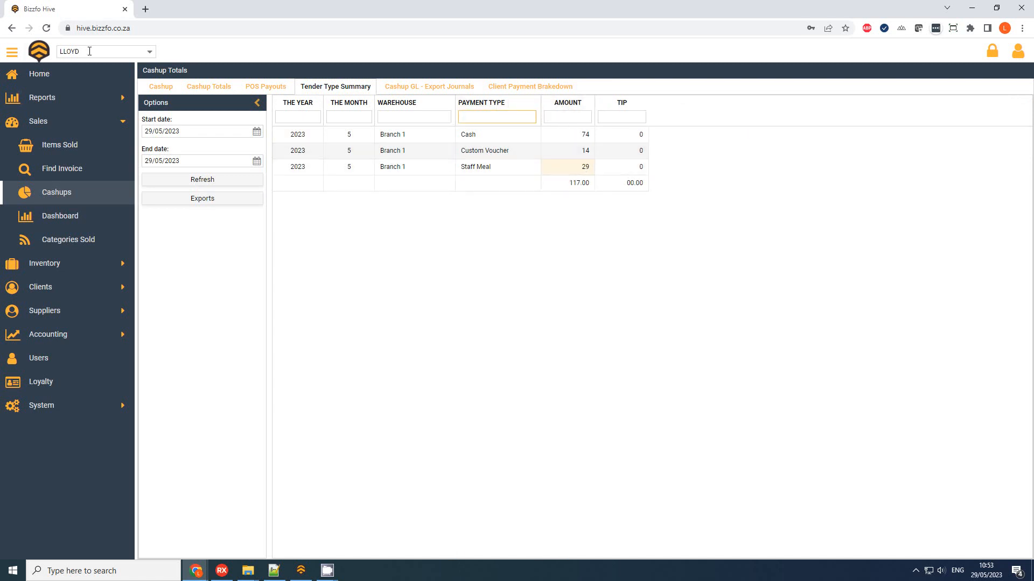
click(41, 53)
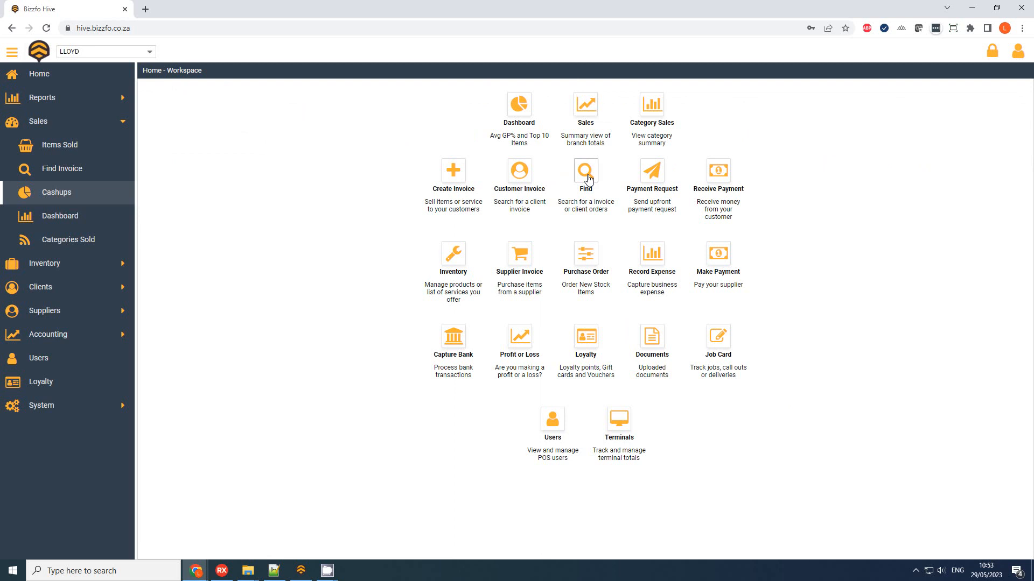
Step: Load the day's invoices in System Transactions and check the CUSTOM TENDER columns: Custom Voucher 14, Staff Meal 29
click(588, 179)
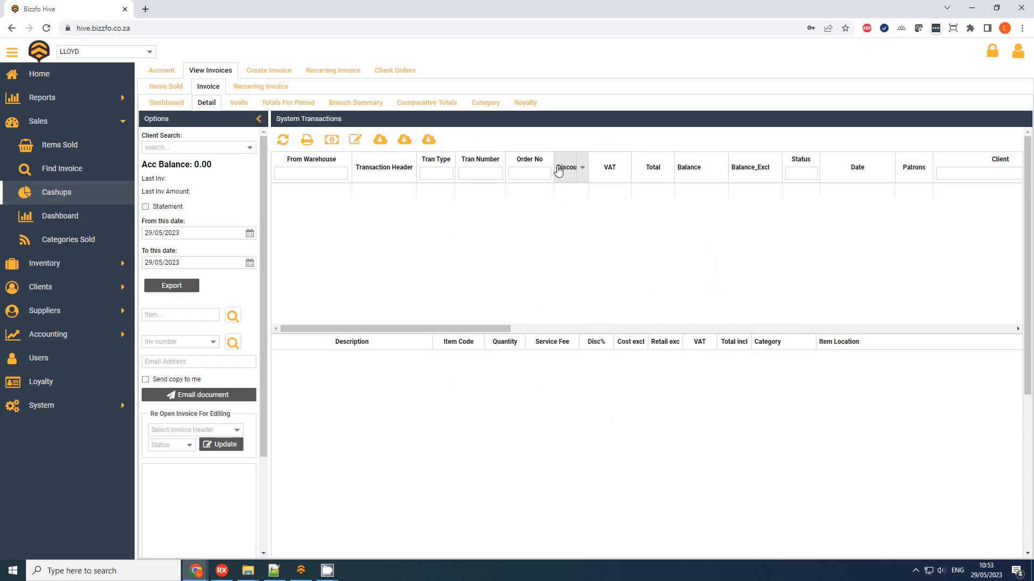
click(284, 140)
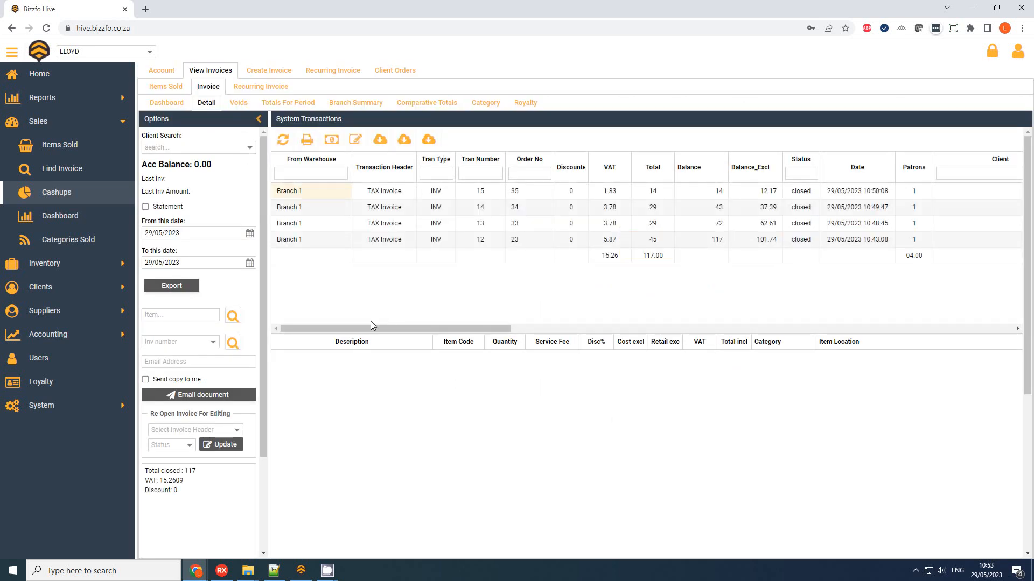
drag(351, 329, 490, 349)
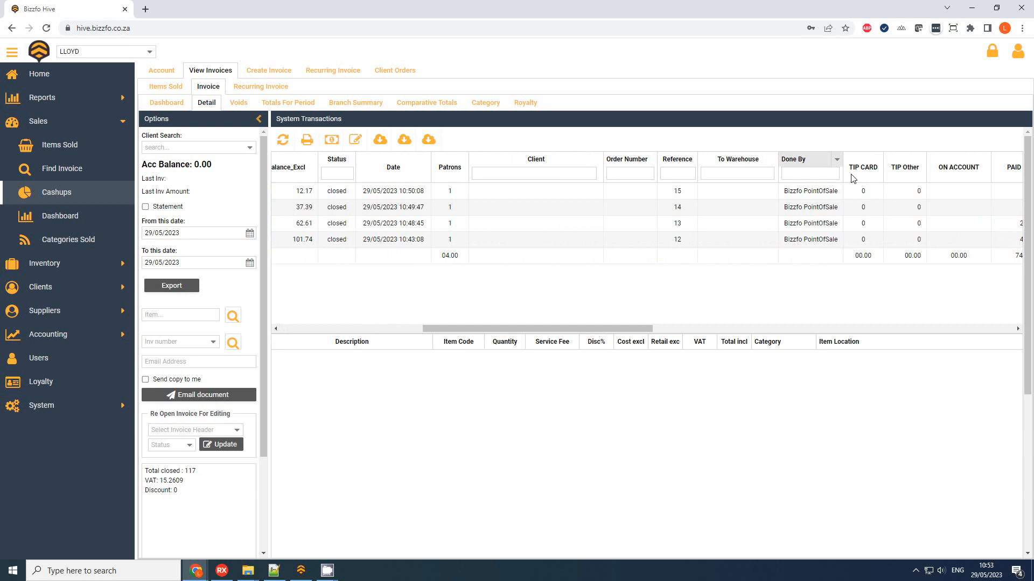
drag(639, 328, 794, 323)
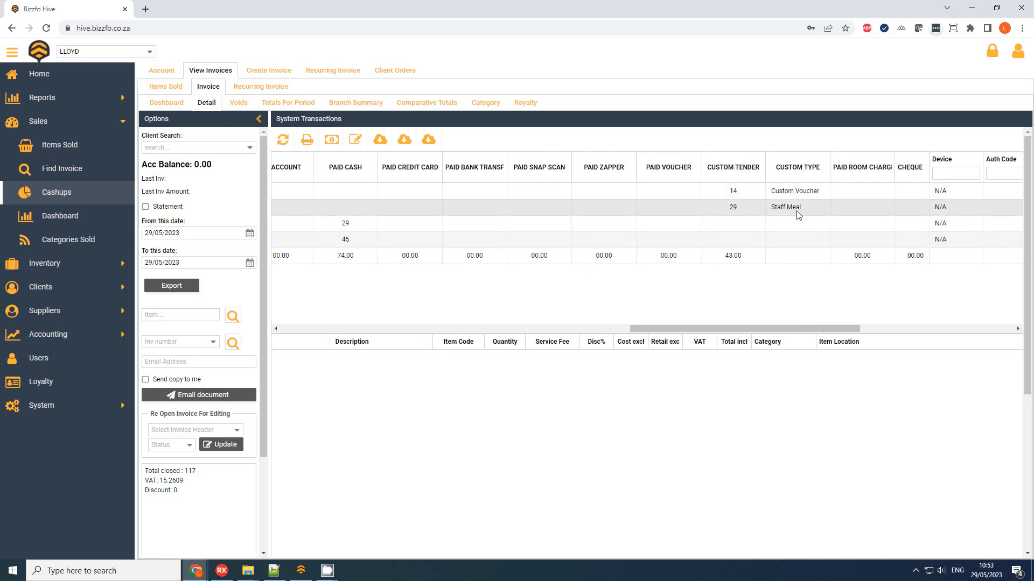
drag(805, 328, 398, 317)
click(41, 55)
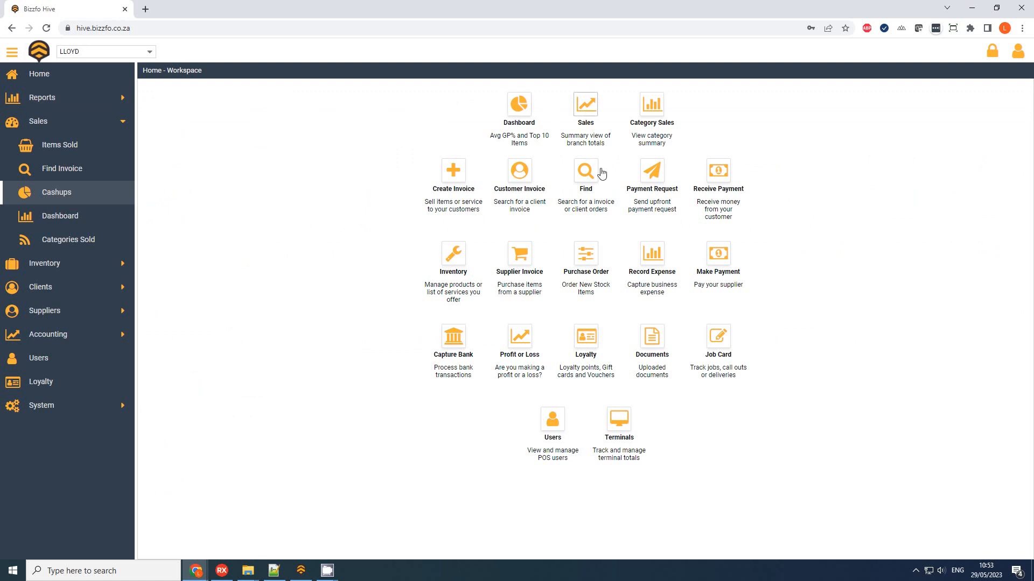
Step: Open Totals For Period for 29/05/2023 and check the USER TENDER total of 43 against turnover 117.00
click(588, 100)
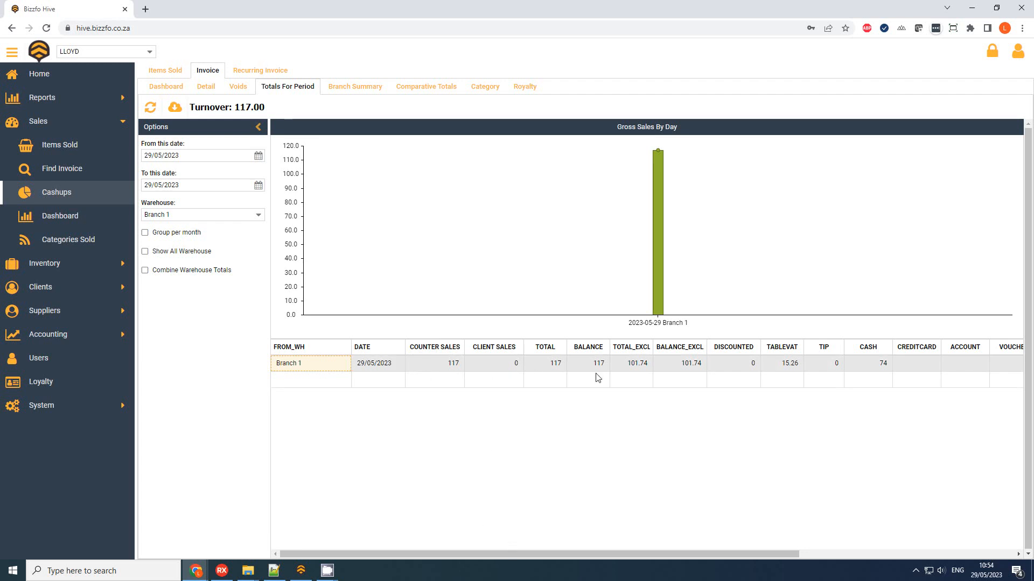
drag(616, 554, 736, 554)
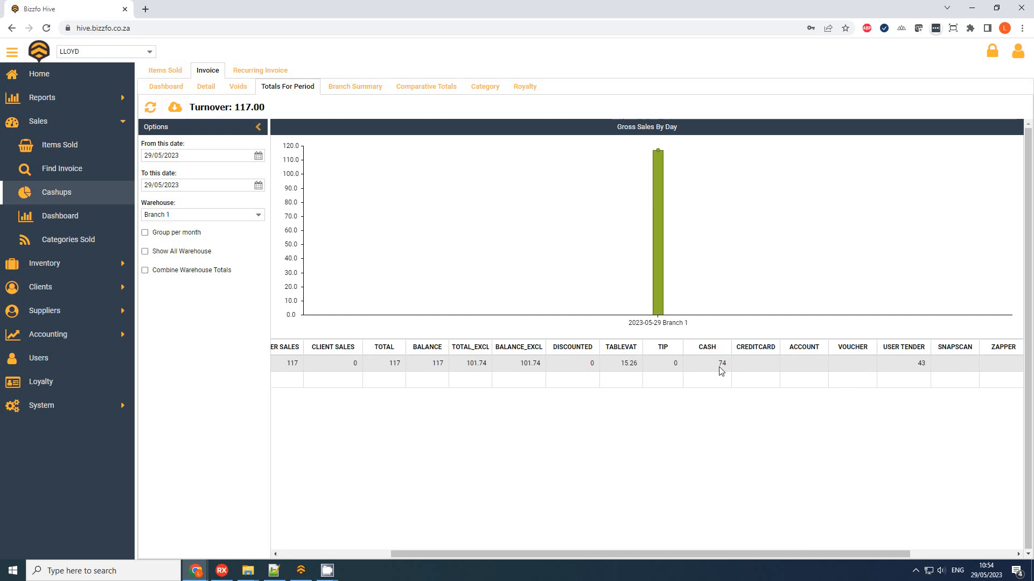
click(925, 366)
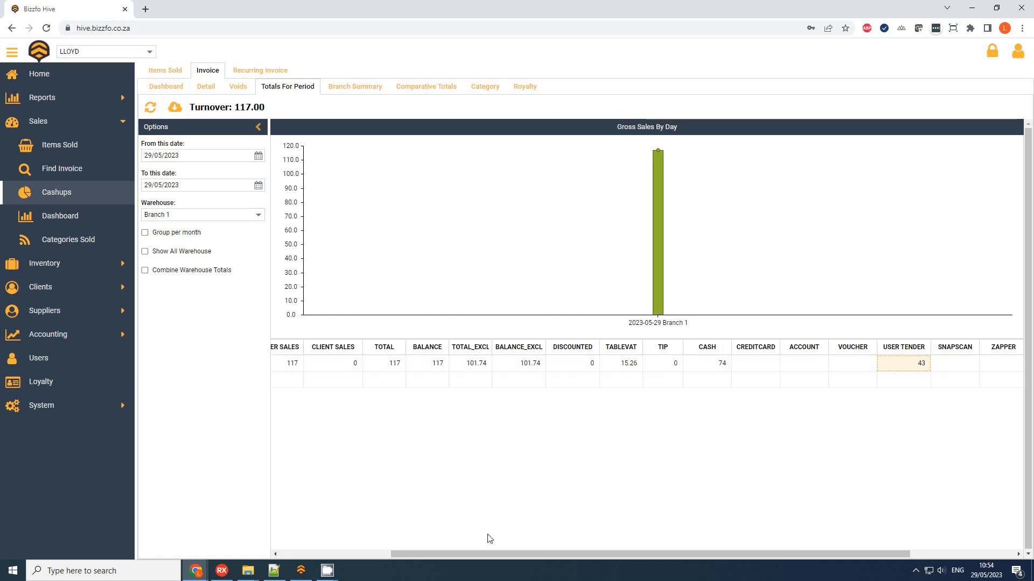
drag(490, 553, 351, 551)
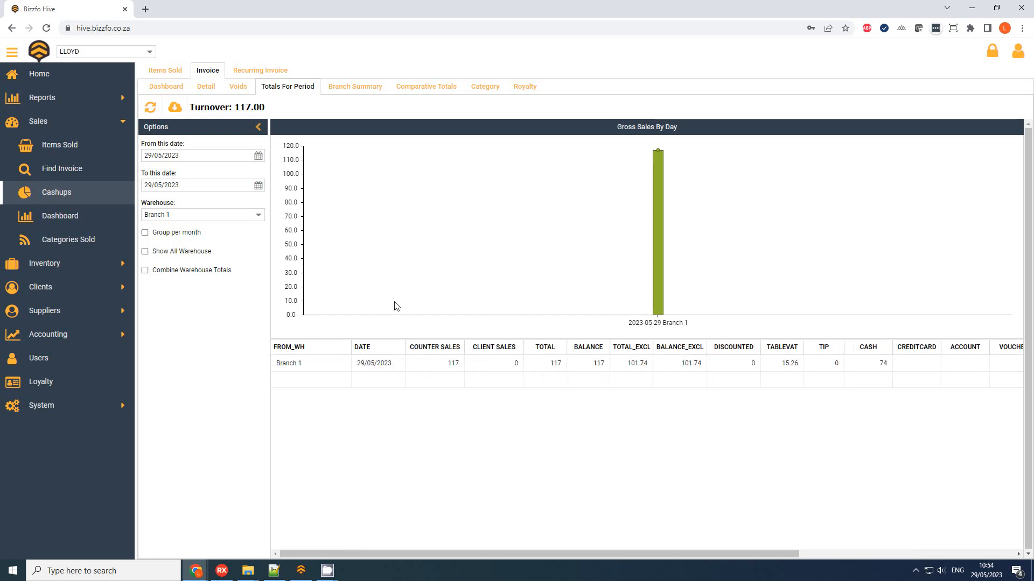